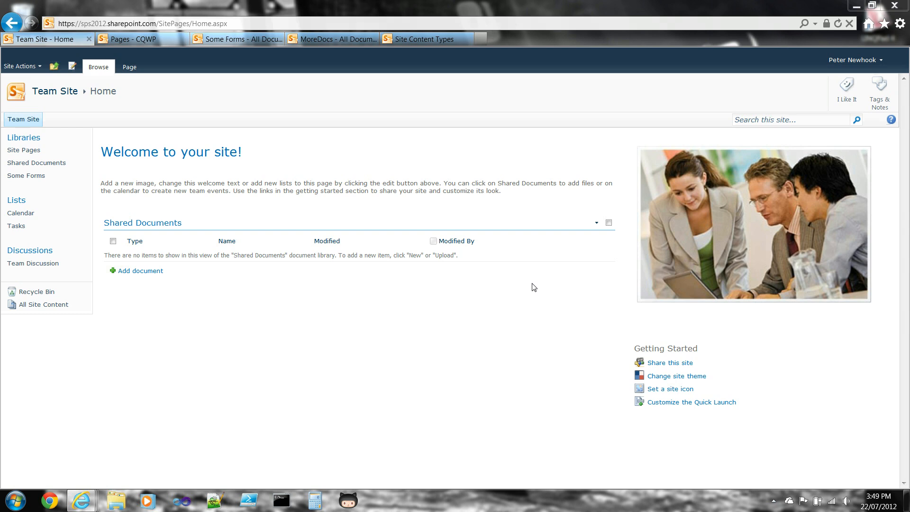
Review the SPS Toronto Document content type's columns, plus the documents in the Some Forms and MoreDocs libraries
left_click(410, 39)
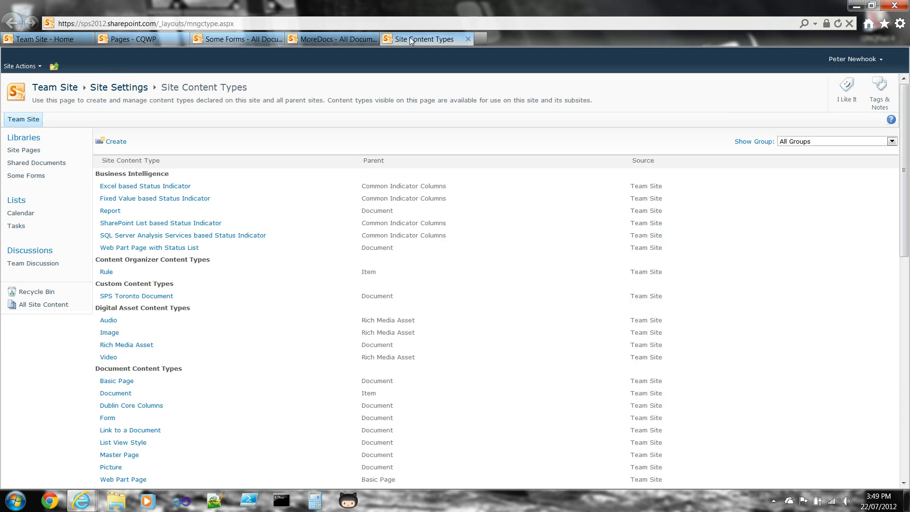
left_click(158, 297)
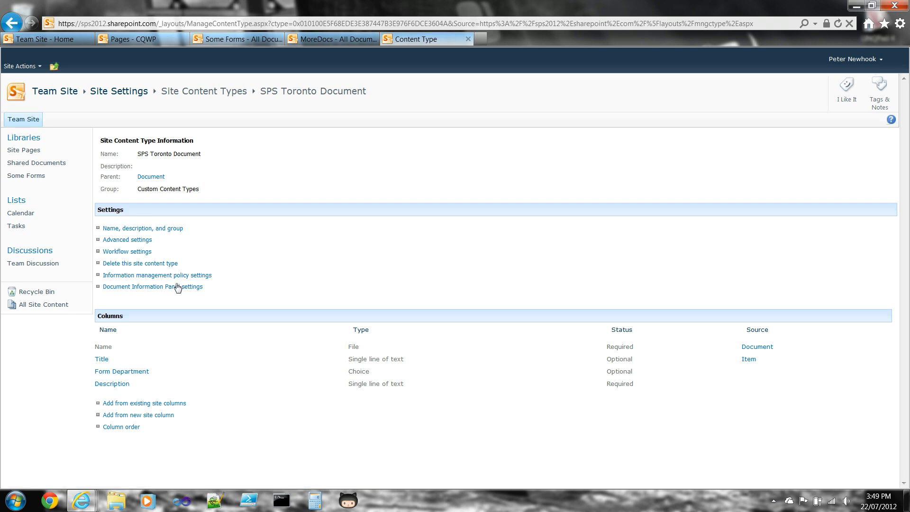
left_click(233, 40)
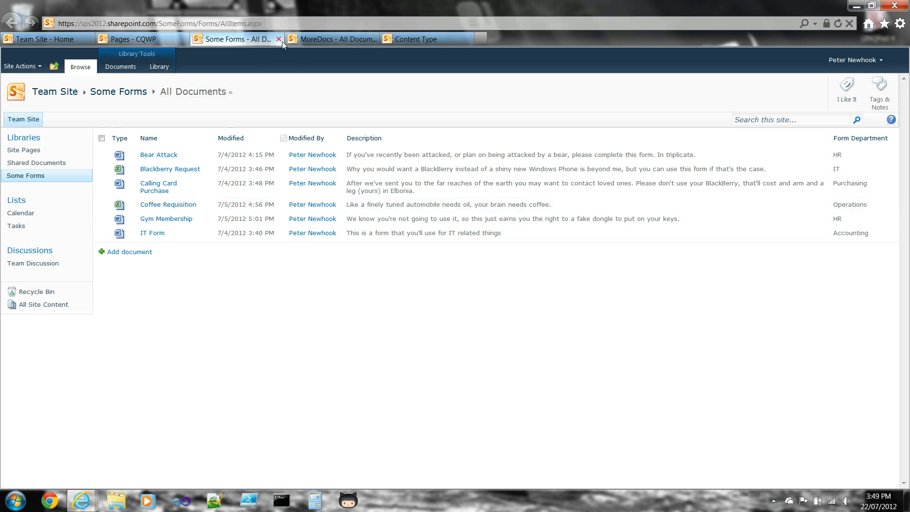
key("ctrl+Tab")
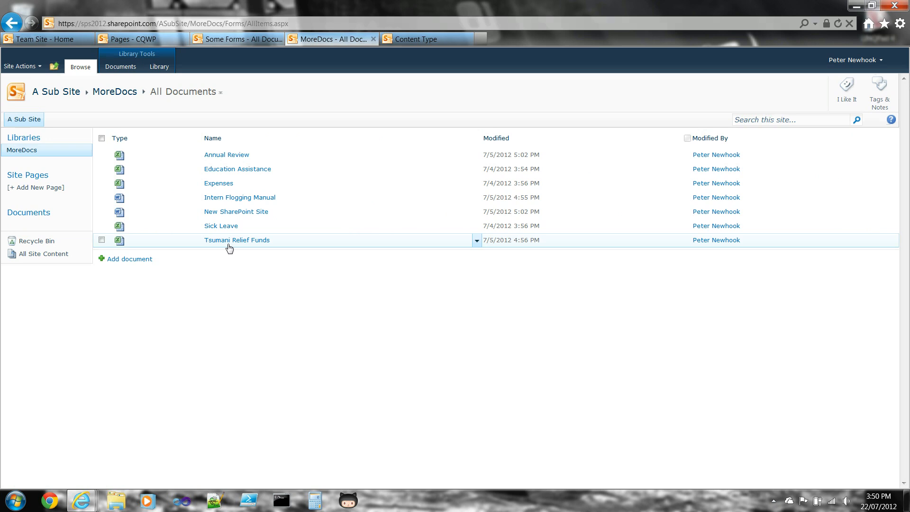
Switch to the CQWP page and put it into edit mode
left_click(134, 41)
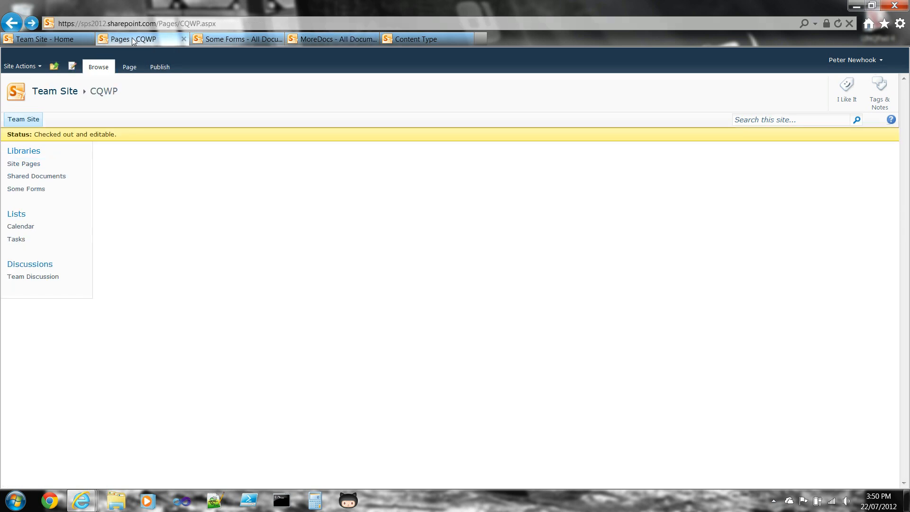
left_click(131, 67)
left_click(18, 94)
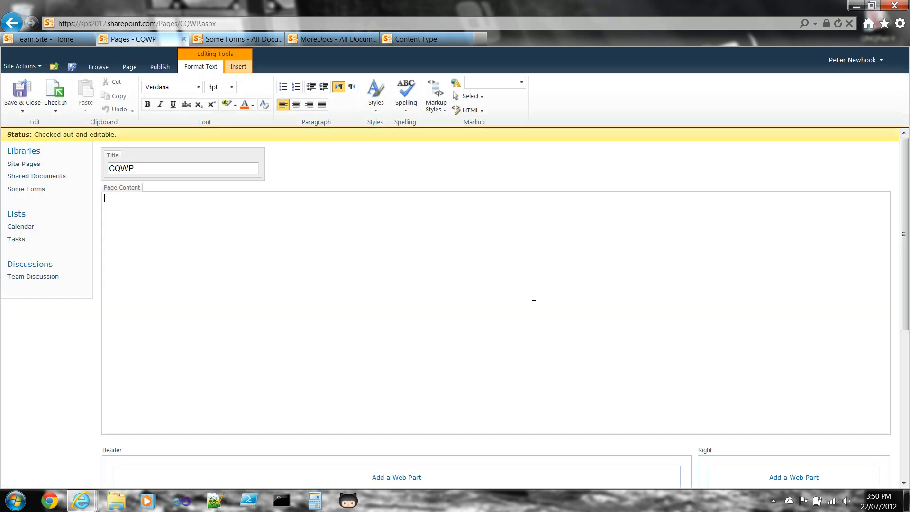
Add a Content Query web part from the Content Rollup category to the page's Header zone
left_click_drag(906, 183, 906, 213)
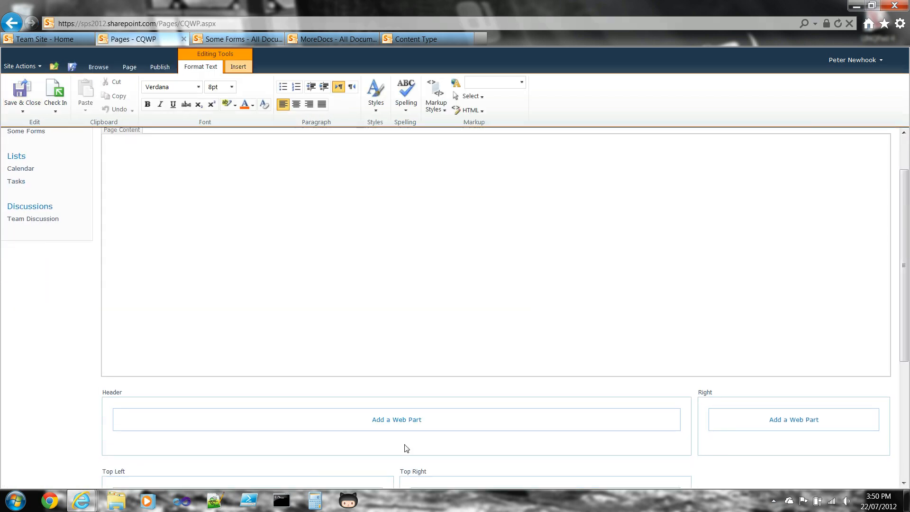
left_click(398, 432)
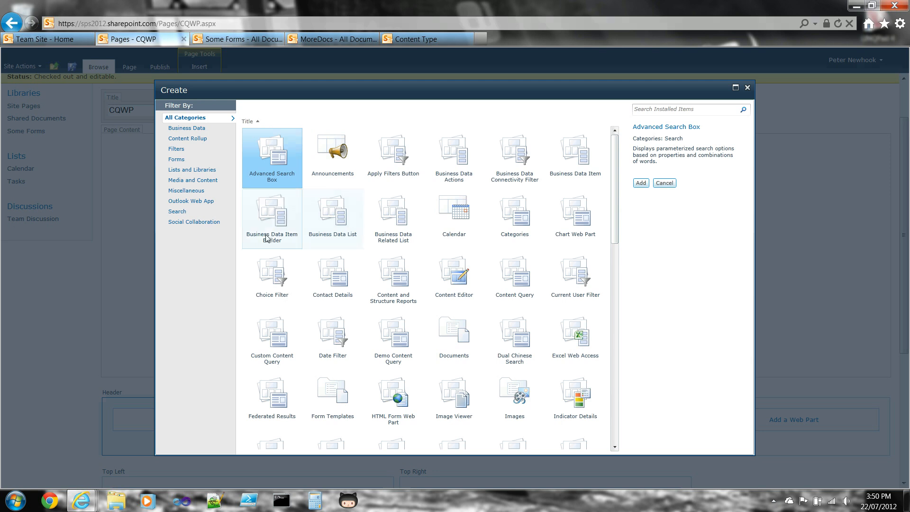
left_click(208, 139)
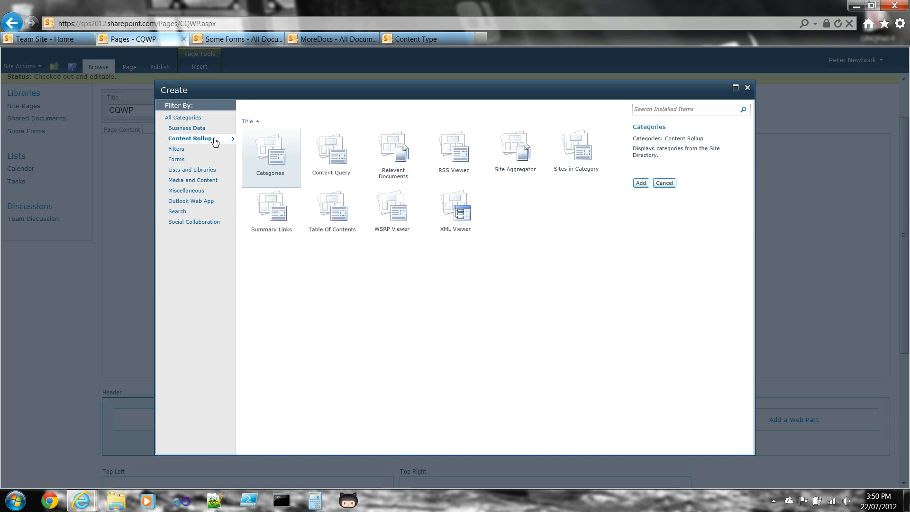
left_click(337, 158)
left_click(641, 182)
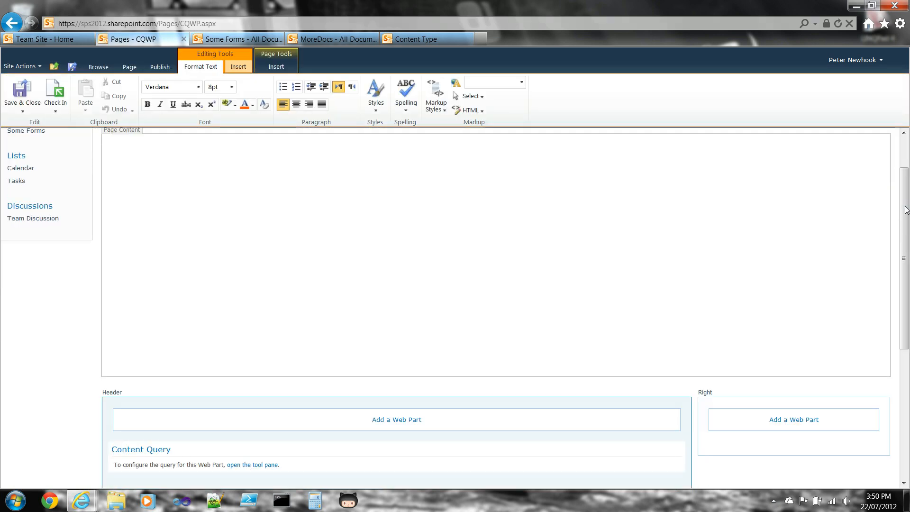
Set the Content Query to Document Library lists and the Custom Content Types group with SPS Toronto Document, and apply the changes
scroll(485, 316, "down", 2)
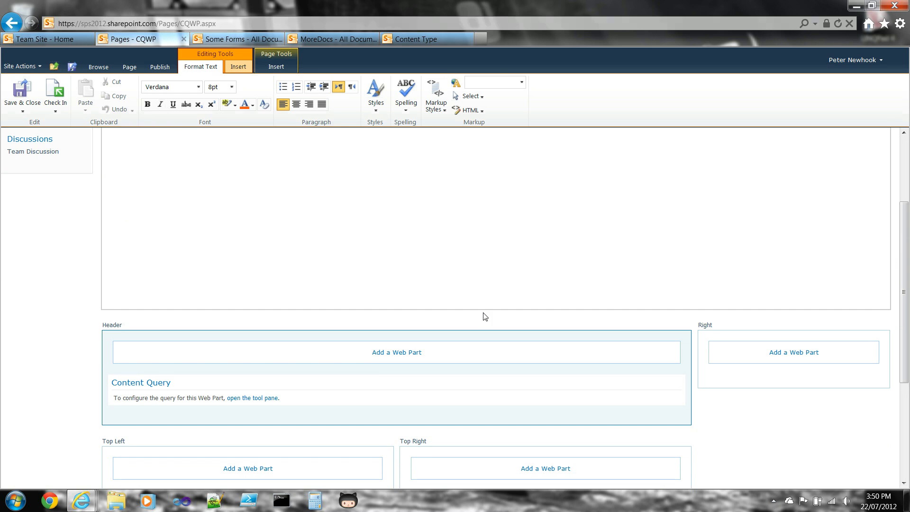
left_click(264, 399)
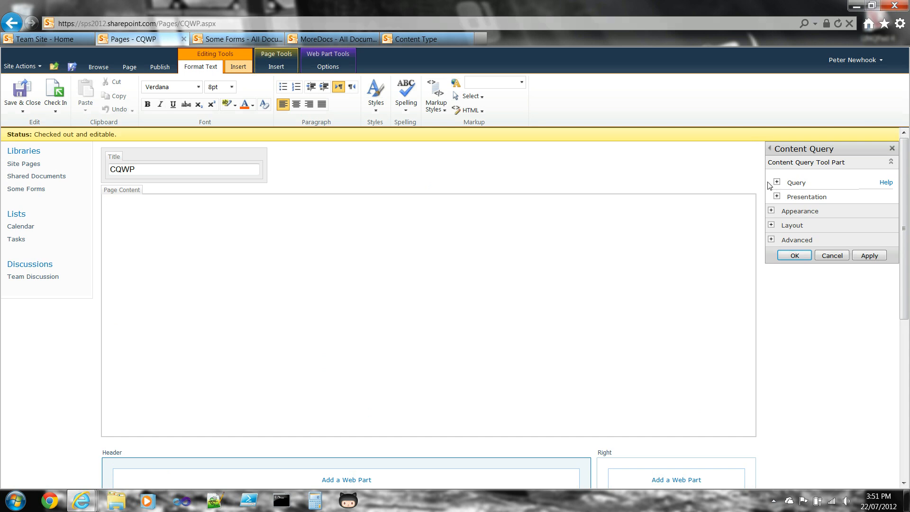
left_click(777, 183)
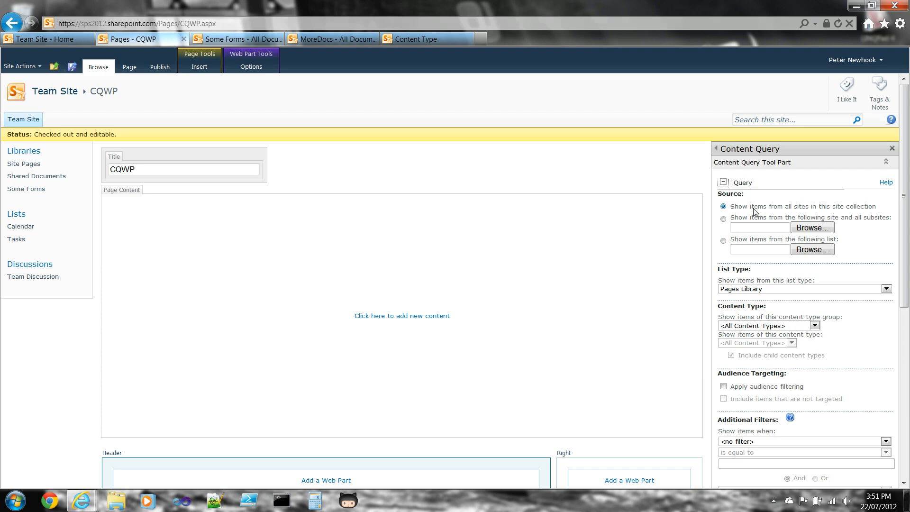
left_click(761, 290)
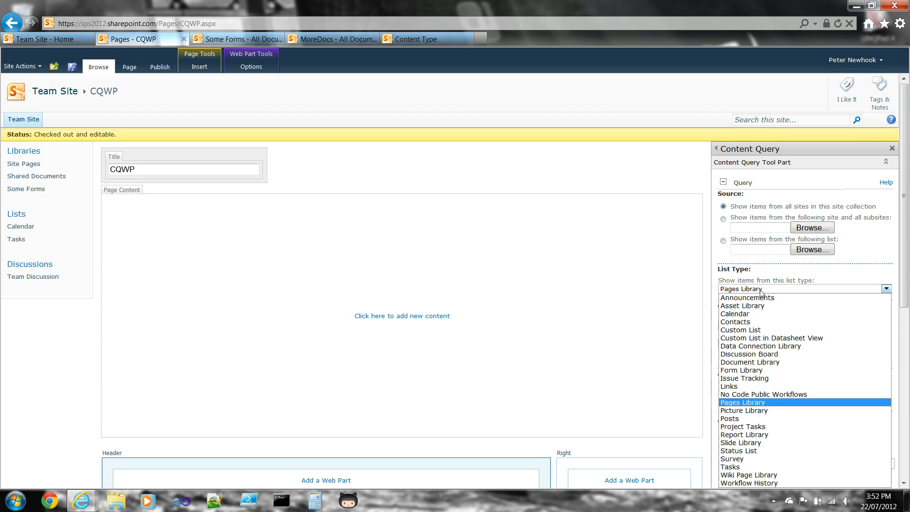
left_click(761, 363)
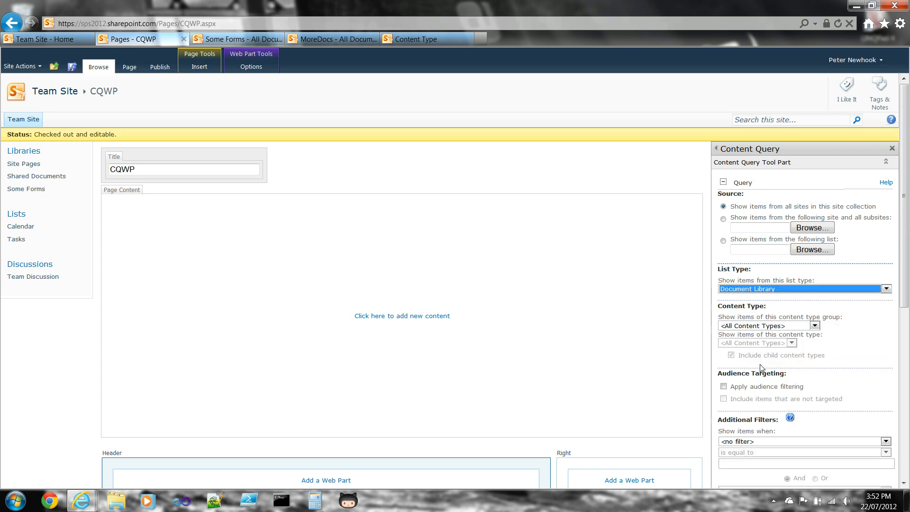
left_click(747, 327)
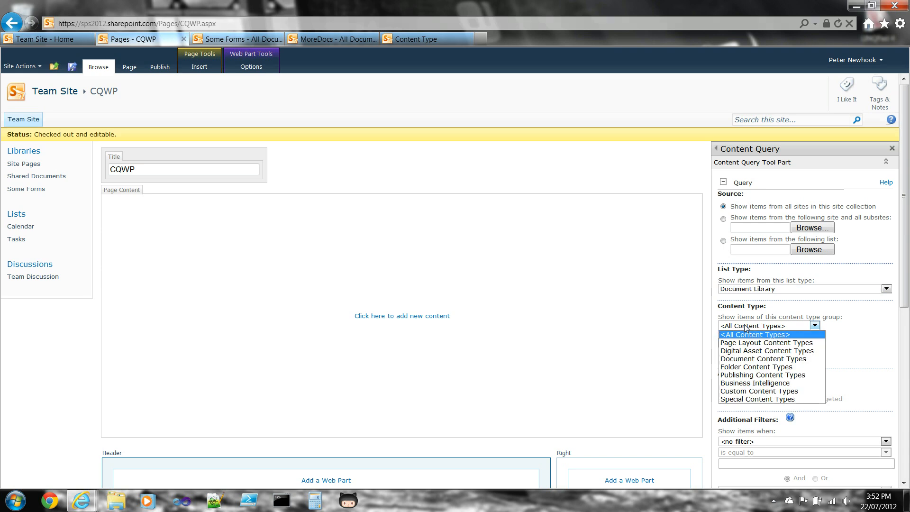
left_click(748, 392)
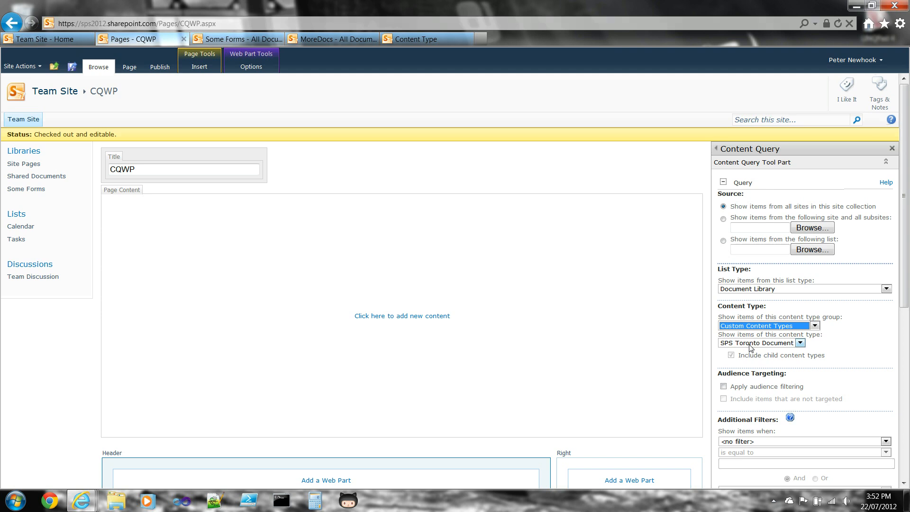
left_click_drag(906, 282, 906, 394)
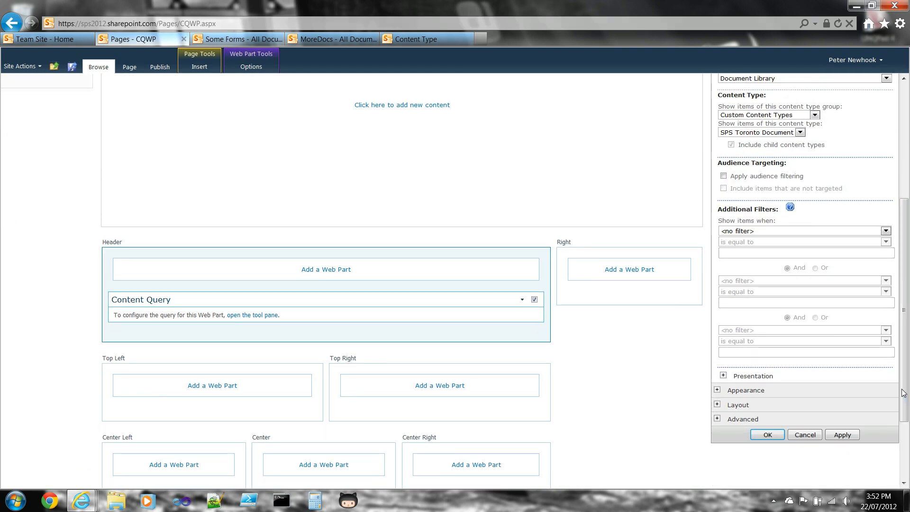
left_click(835, 436)
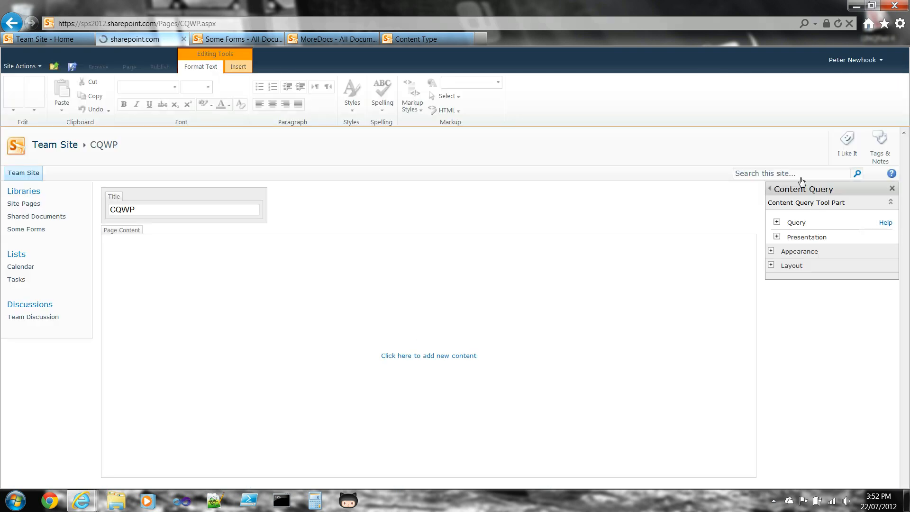
Filter the Content Query to items whose Form Department is equal to IT, and apply the changes
left_click_drag(906, 163, 904, 285)
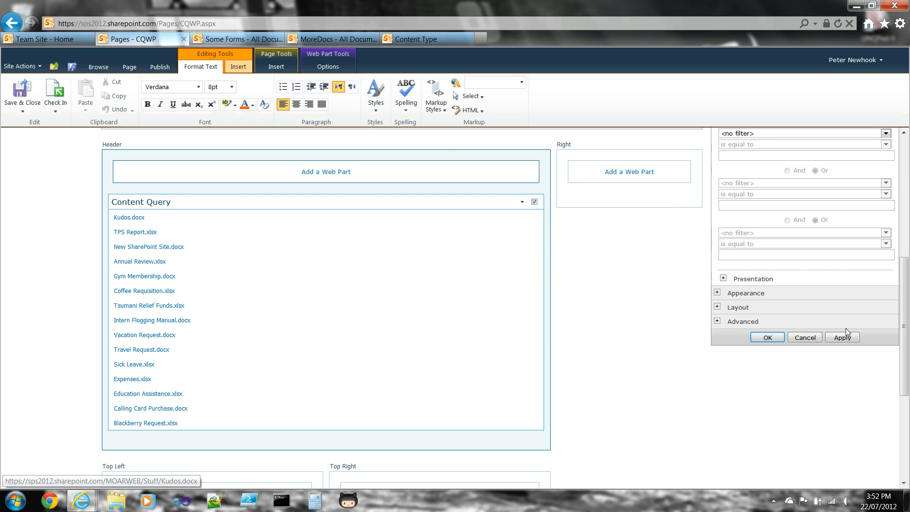
mouse_move(907, 355)
left_mouse_down()
mouse_move(908, 234)
mouse_move(909, 357)
left_mouse_up()
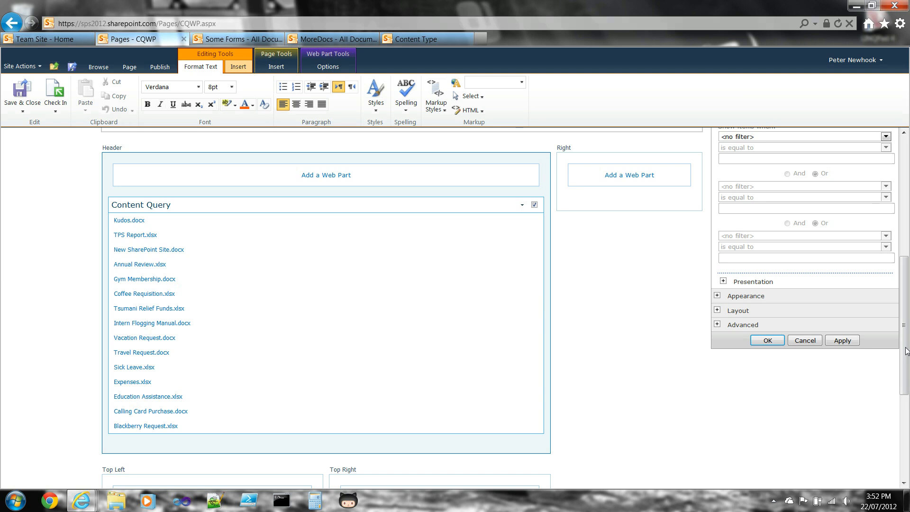
left_click_drag(906, 351, 905, 225)
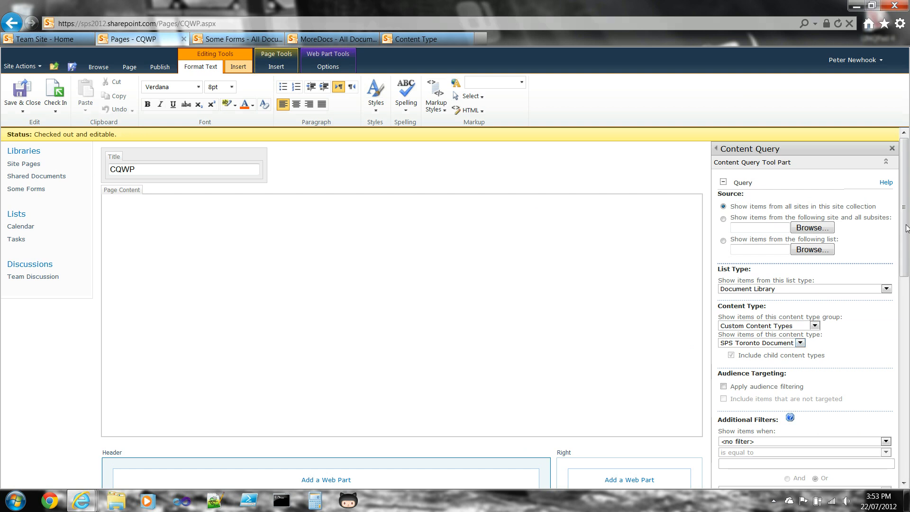
left_click_drag(906, 228, 906, 305)
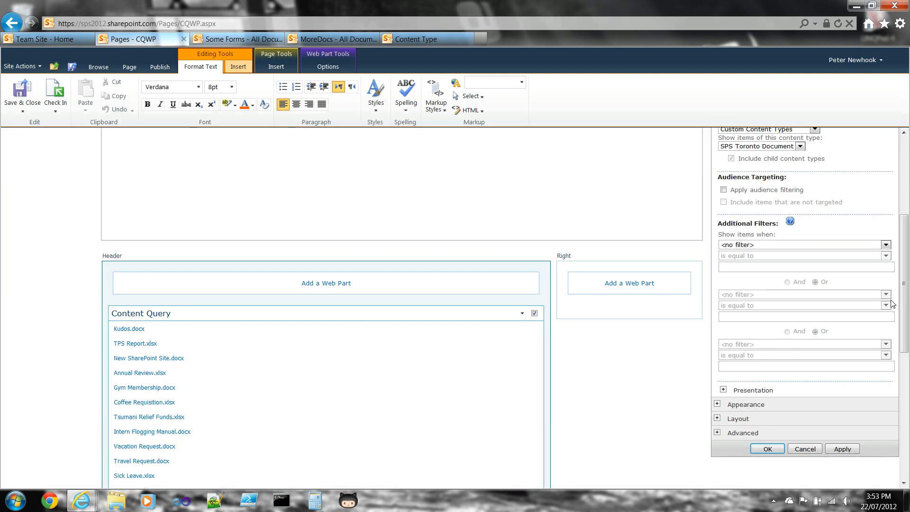
left_click(792, 246)
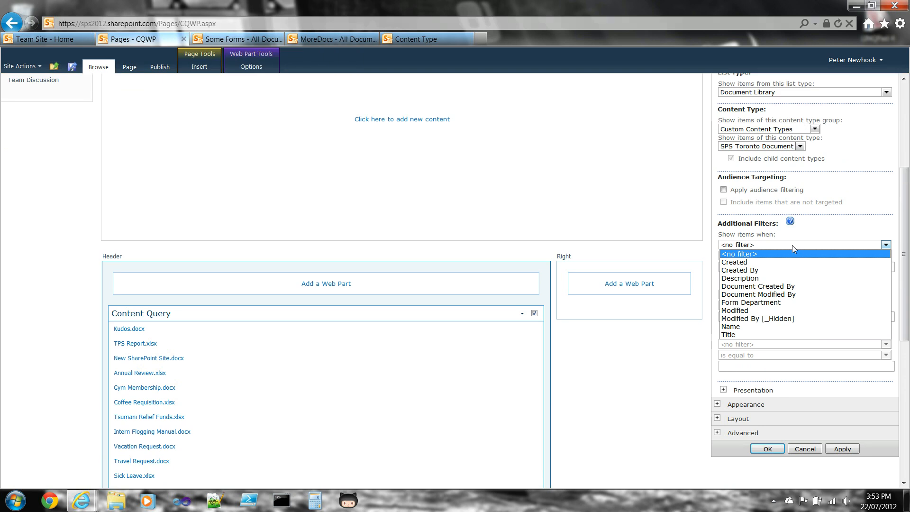
left_click(766, 307)
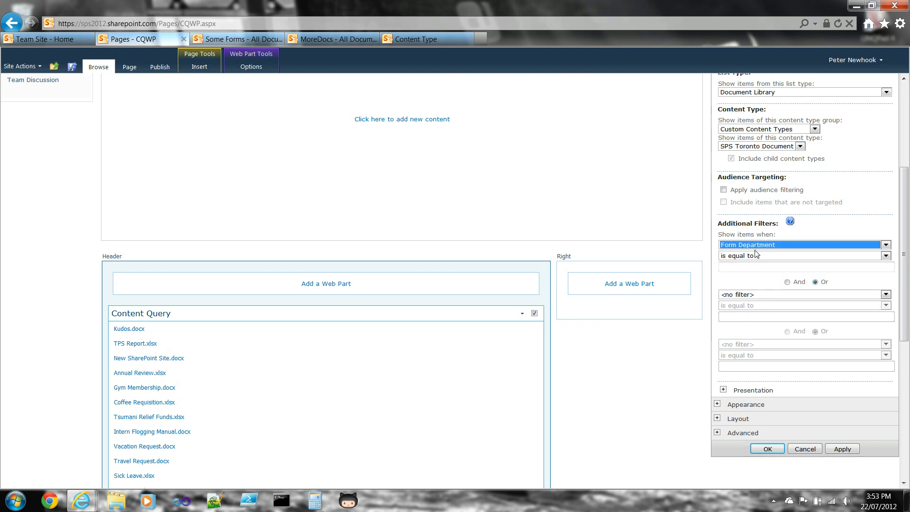
left_click(748, 268)
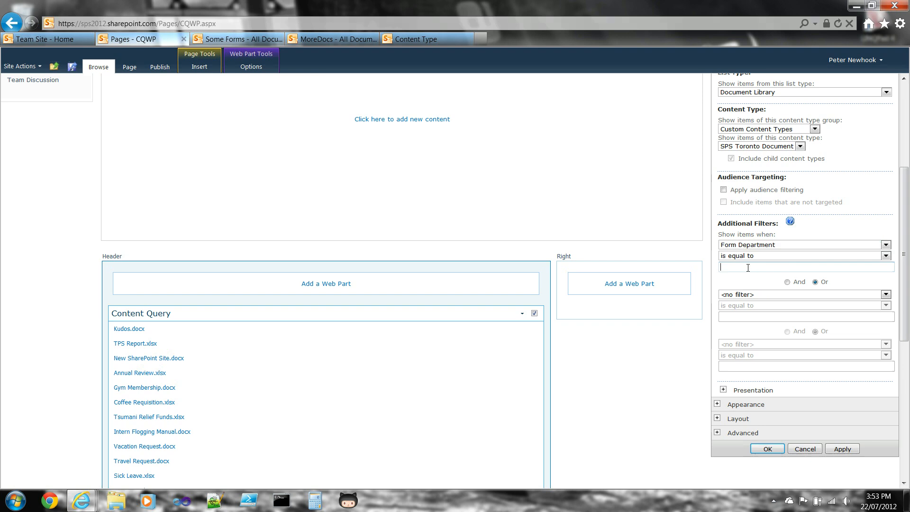
type("IT")
left_click(835, 449)
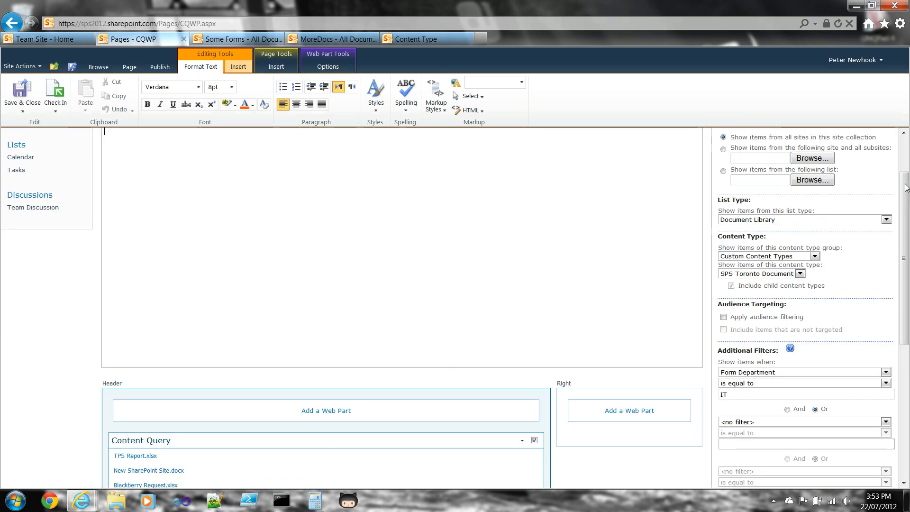
Replace the Form Department filter value with the token [PageQueryString: dept], taken from the Additional Filters help, and apply it
left_click_drag(907, 228, 906, 251)
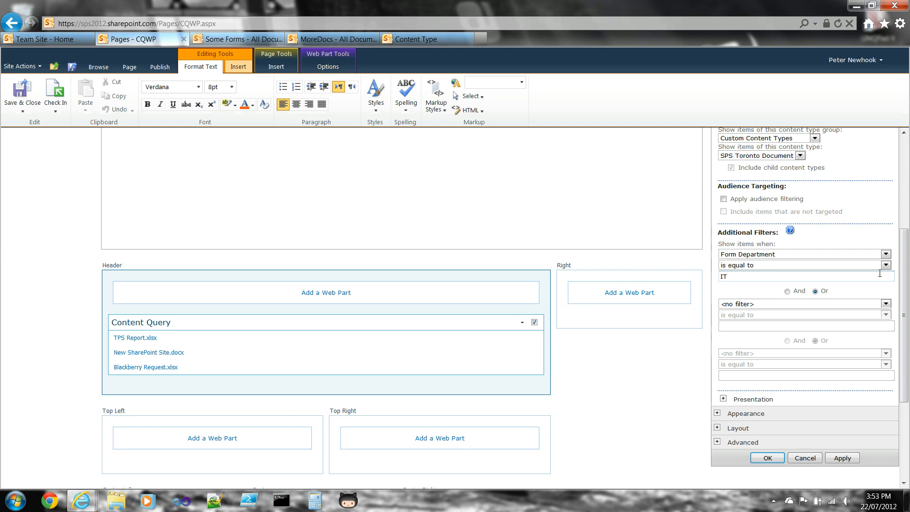
left_click(790, 230)
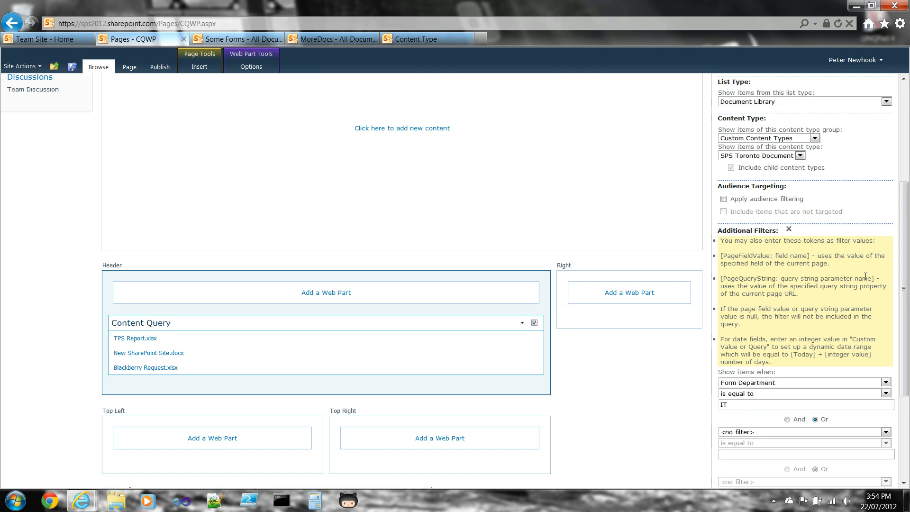
left_click_drag(873, 279, 827, 274)
key("ctrl+c")
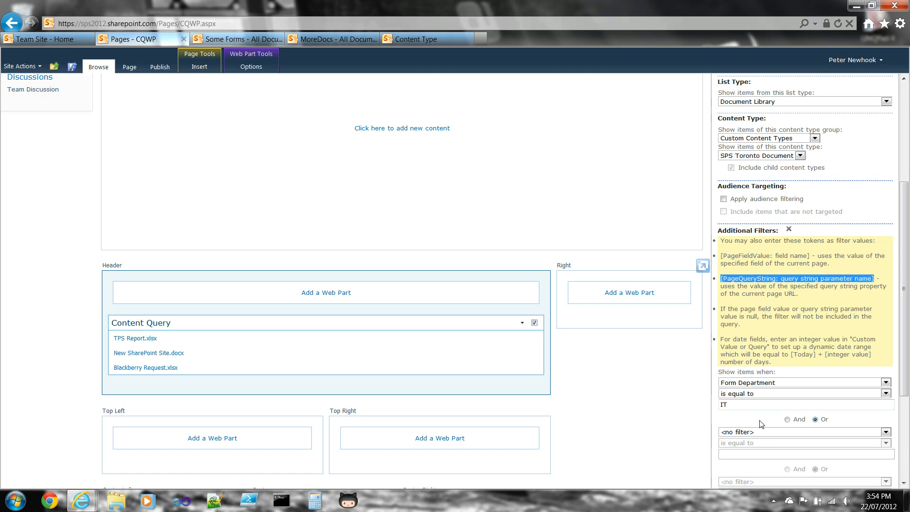
left_click(743, 405)
key("BackSpace")
key("BackSpace")
key("ctrl+v")
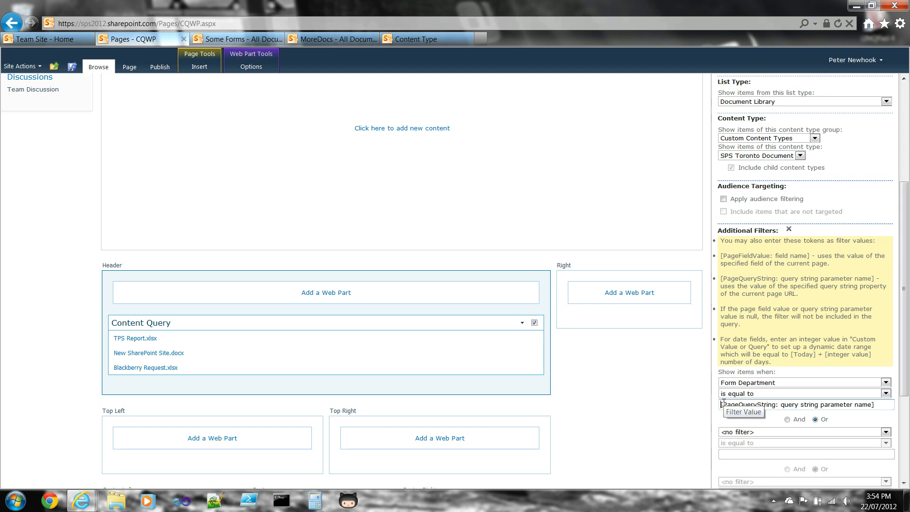
left_click_drag(781, 405, 864, 405)
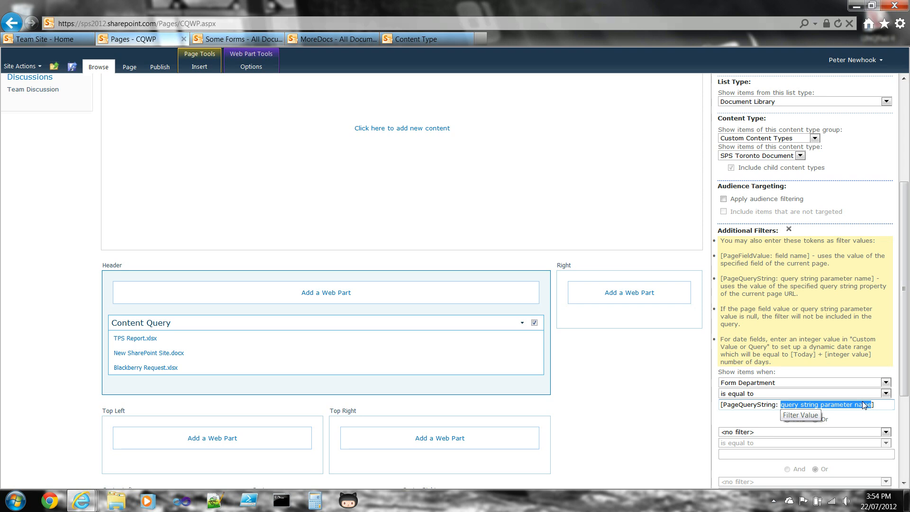
type("dept")
left_click_drag(905, 348, 906, 418)
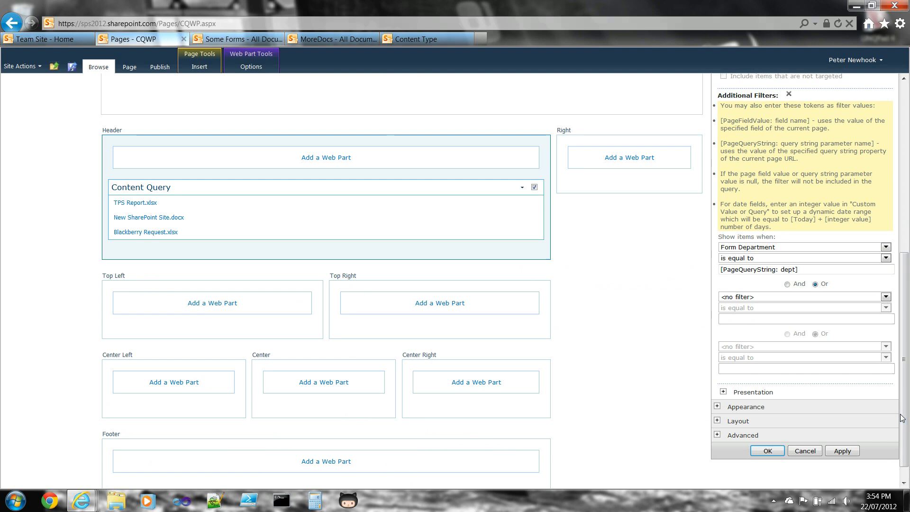
left_click(842, 453)
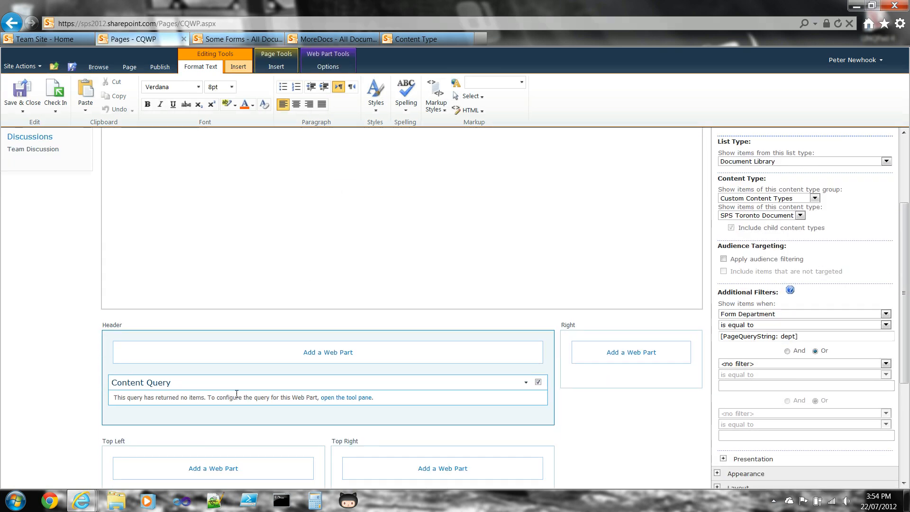
Reload the CQWP page with the query string ?dept=IT added to its URL
left_click(224, 21)
left_click(224, 21)
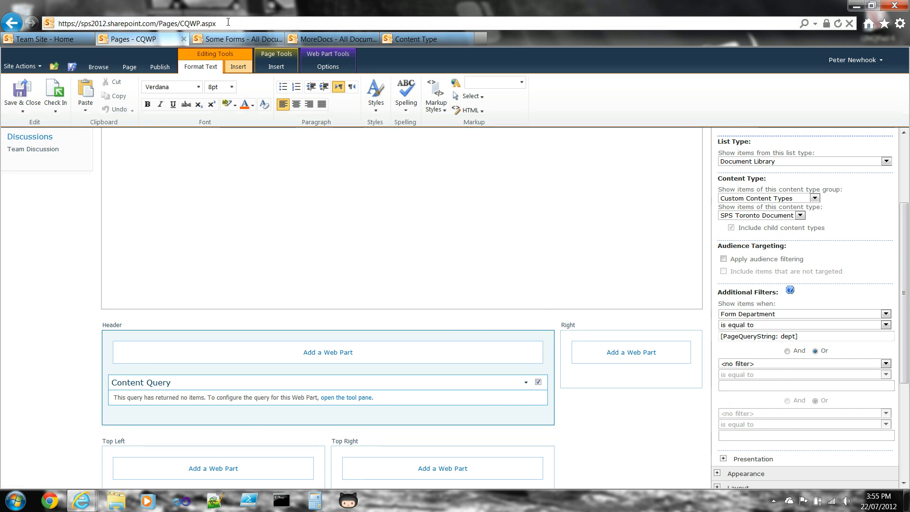
type("?dept=IT")
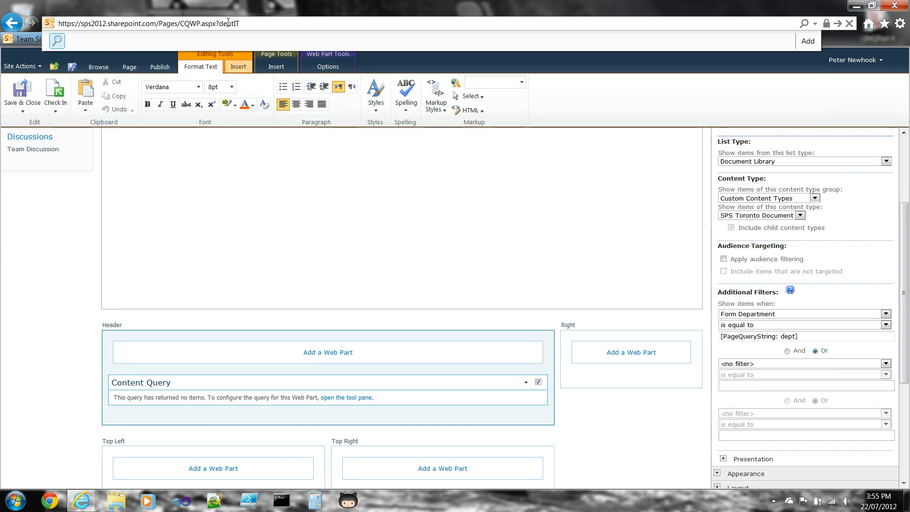
type("=")
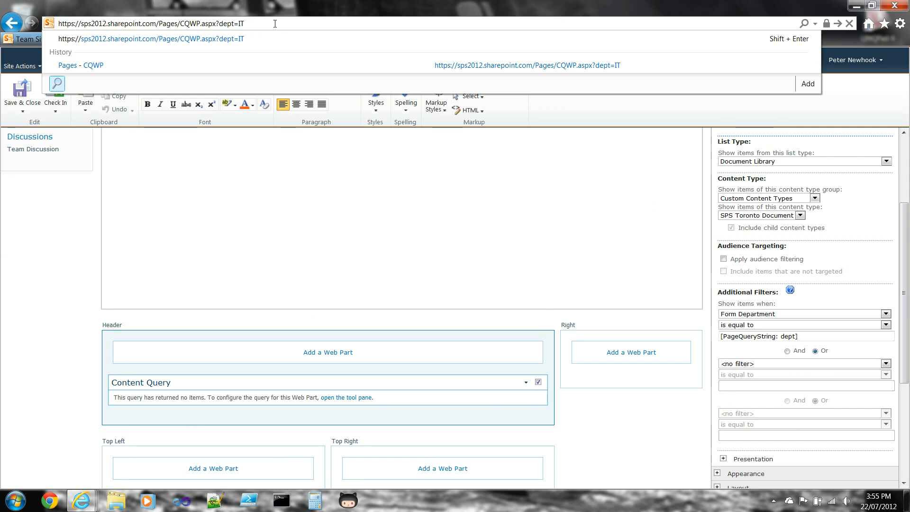
key("Return")
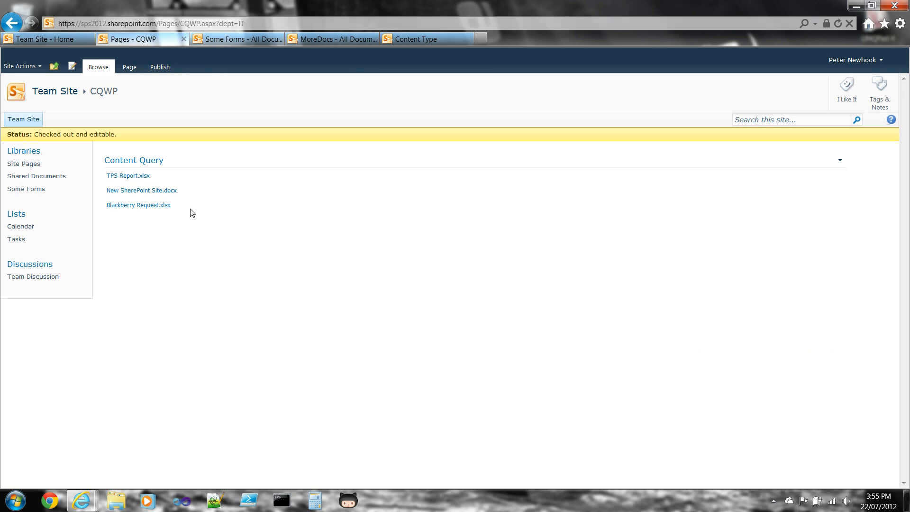
Put the page in edit mode and open the Content Query web part's settings with the Query section expanded
left_click(130, 69)
left_click(10, 99)
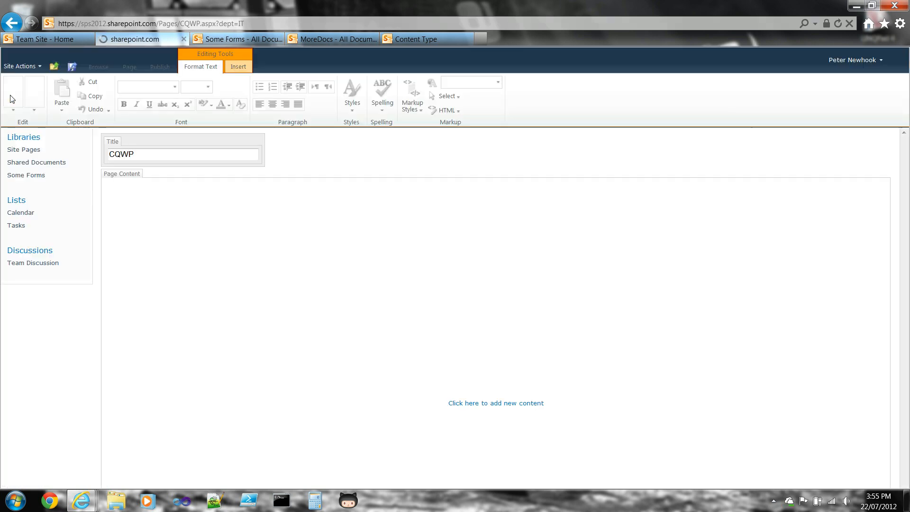
left_click_drag(906, 184, 907, 315)
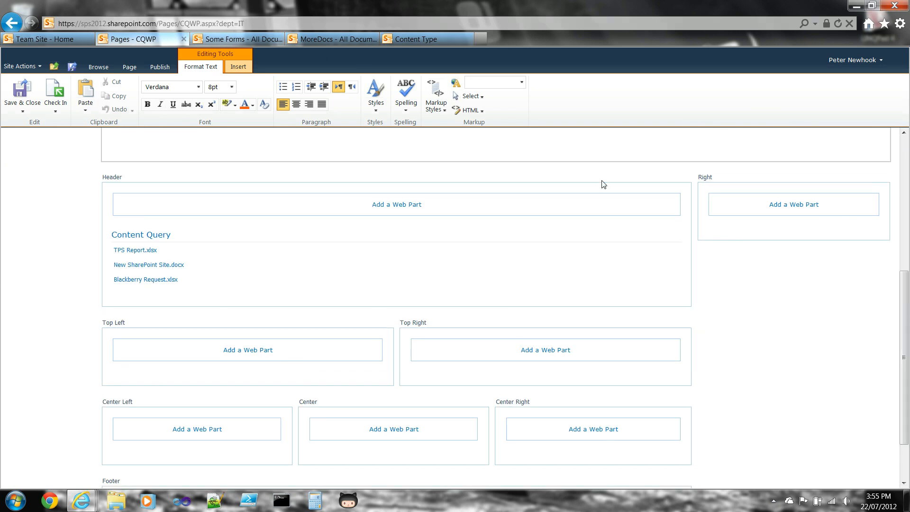
left_click(662, 235)
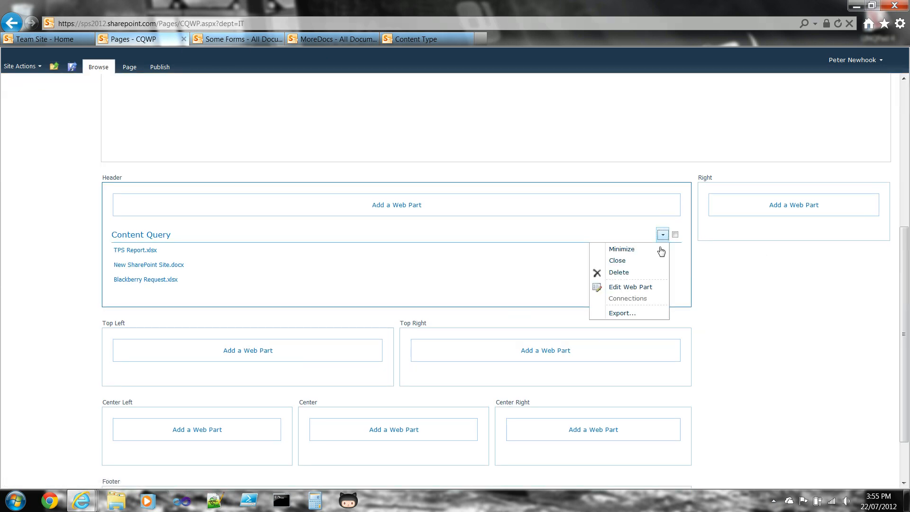
left_click(635, 288)
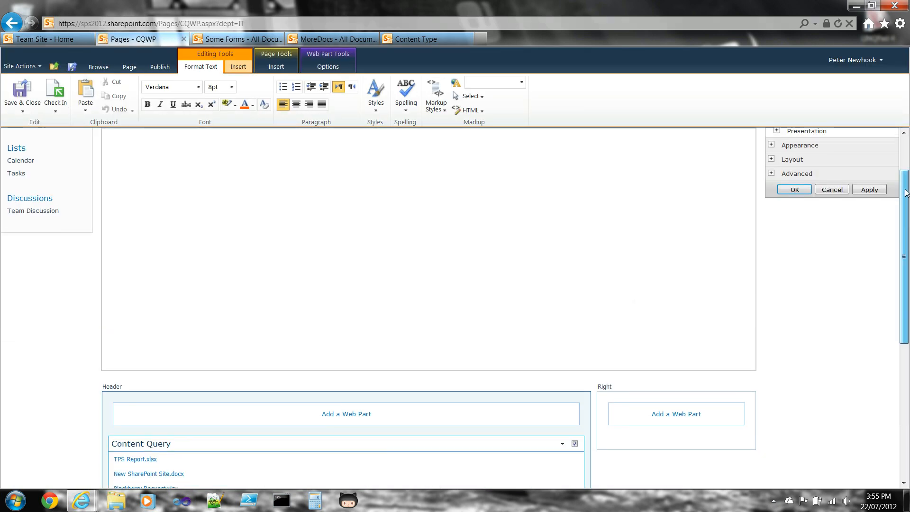
left_click(776, 181)
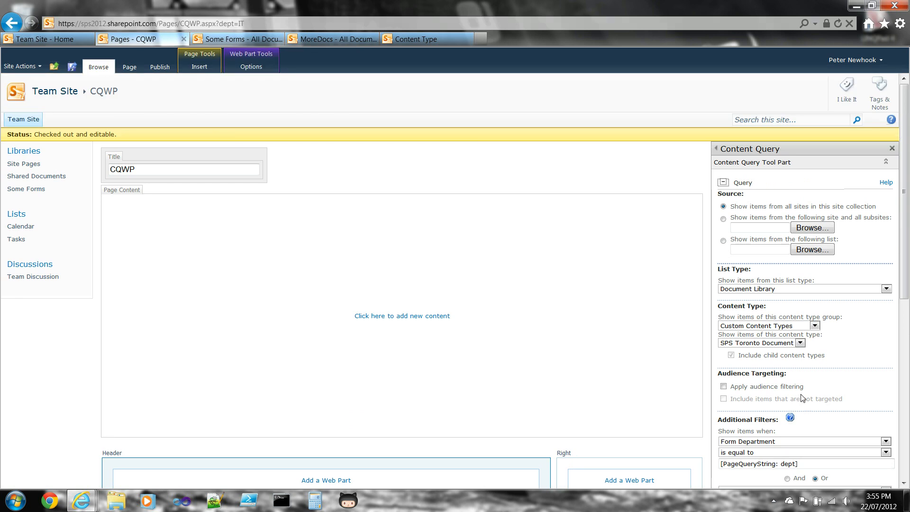
Clear the Form Department filter value and set the first additional filter to <no filter>
scroll(905, 189, "down", 1)
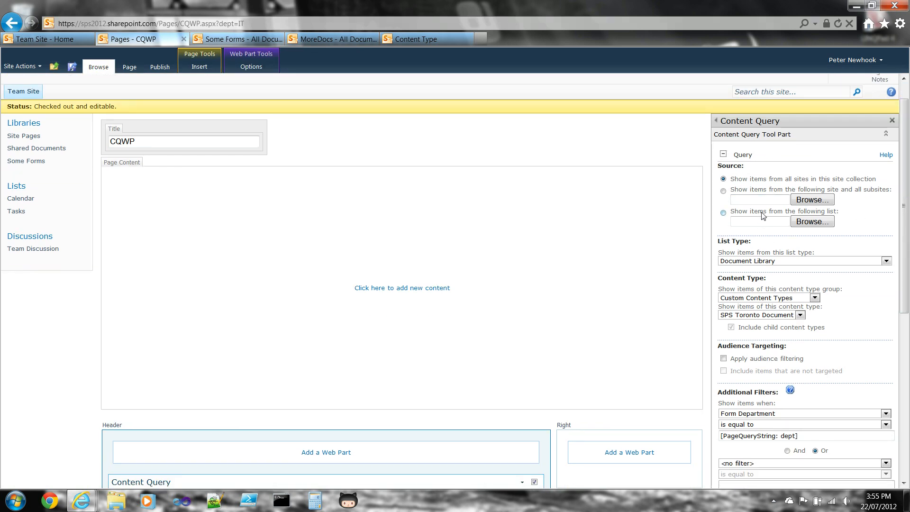
left_click_drag(904, 197, 904, 232)
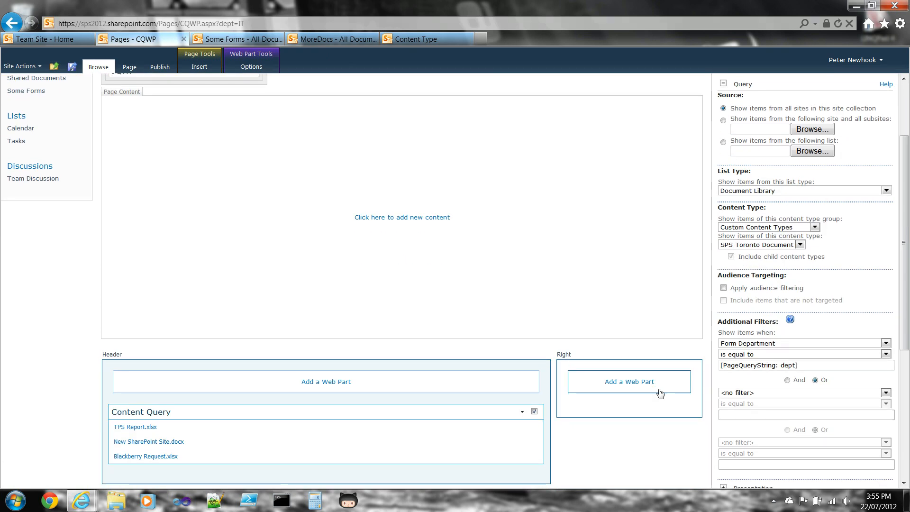
left_click_drag(810, 366, 673, 353)
key("Delete")
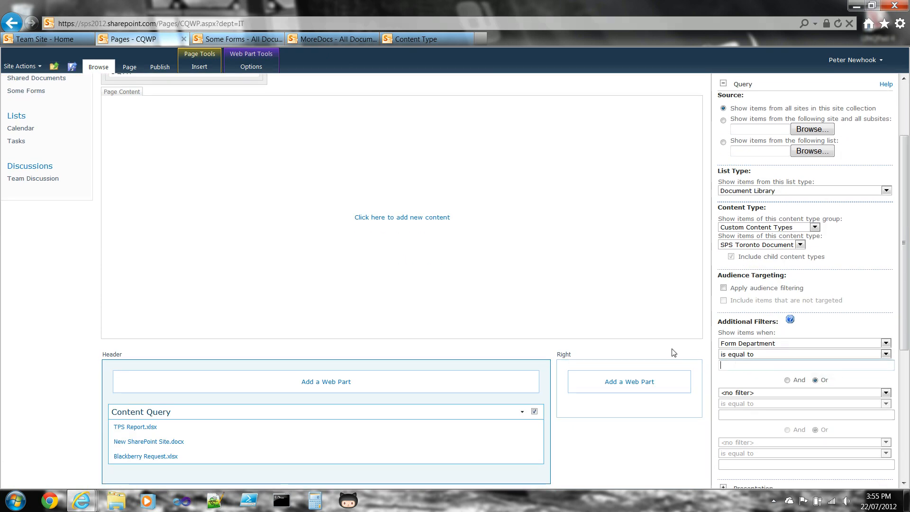
left_click(759, 344)
left_click(754, 356)
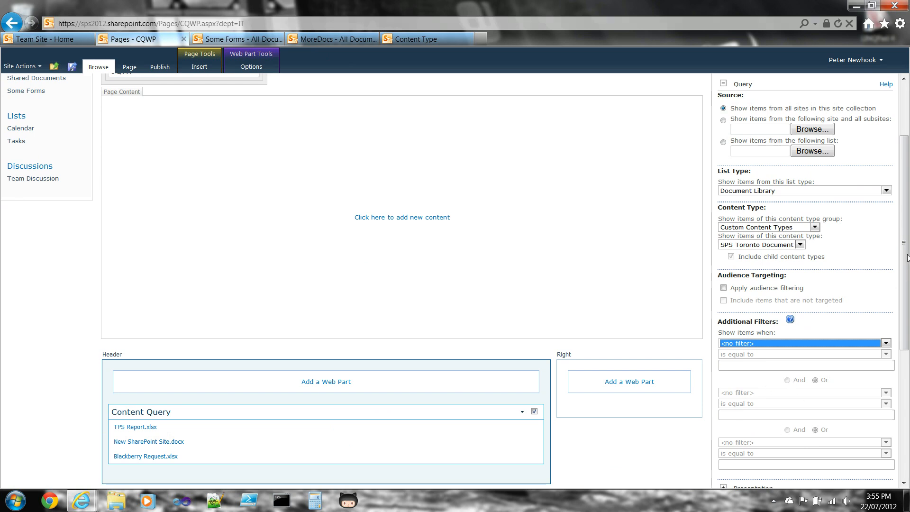
Group the Content Query items by Form Department and apply the change
scroll(908, 258, "down", 5)
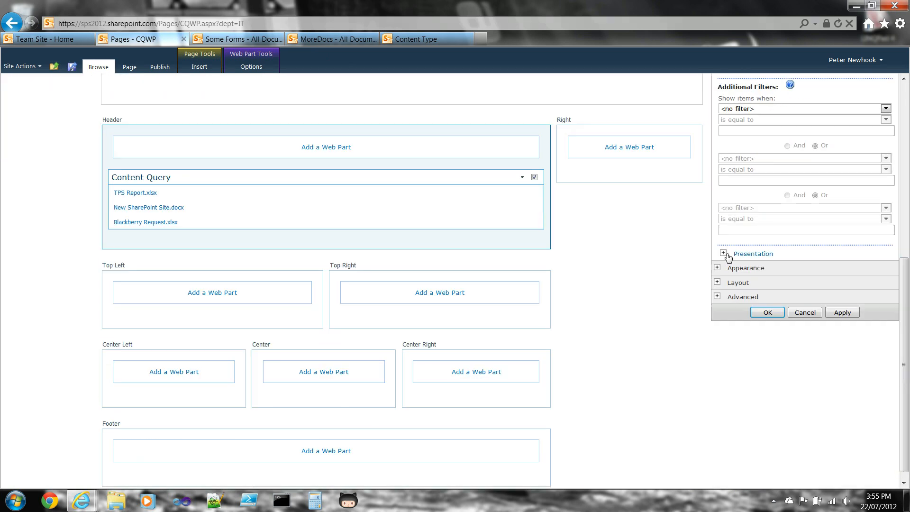
left_click(724, 255)
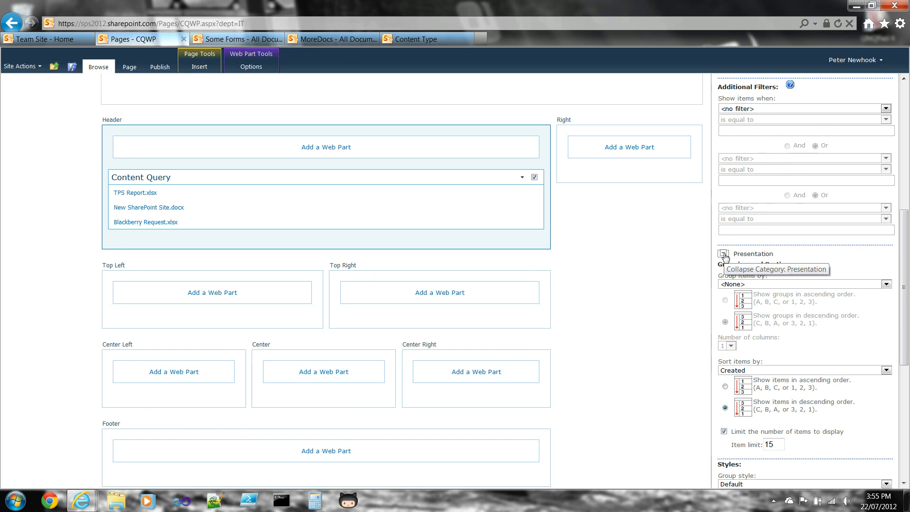
left_click_drag(907, 243, 908, 283)
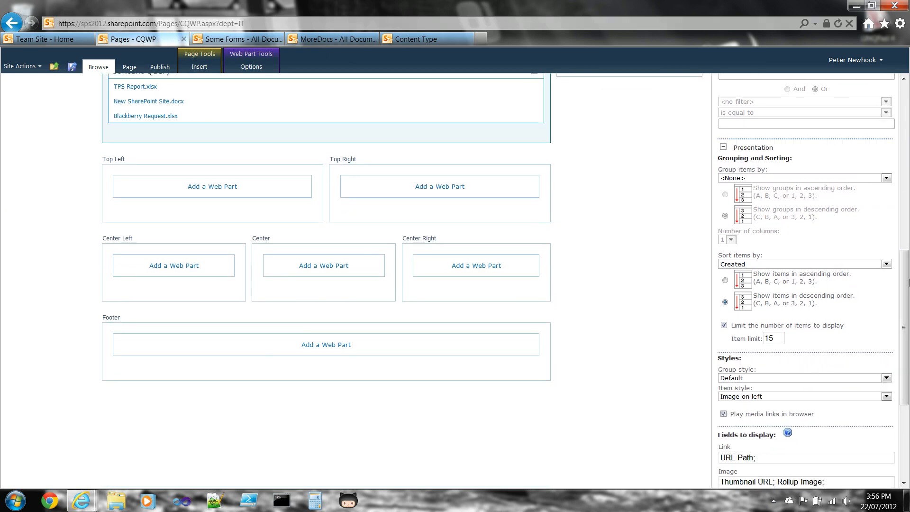
left_click(740, 179)
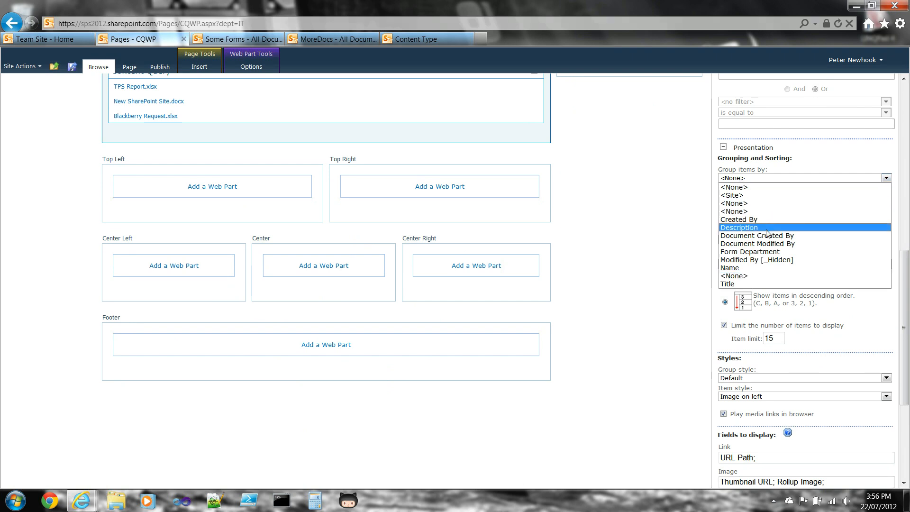
left_click(761, 252)
scroll(906, 307, "down", 3)
left_click(841, 477)
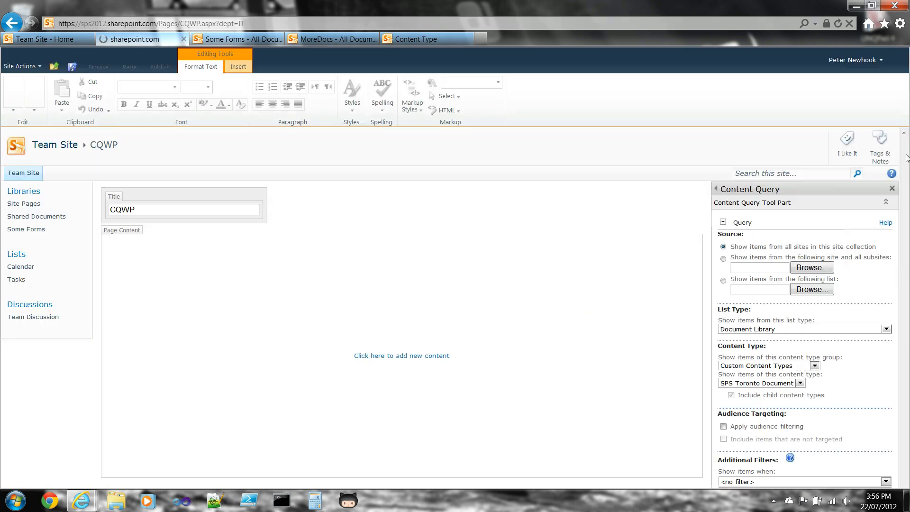
left_click_drag(906, 175, 906, 253)
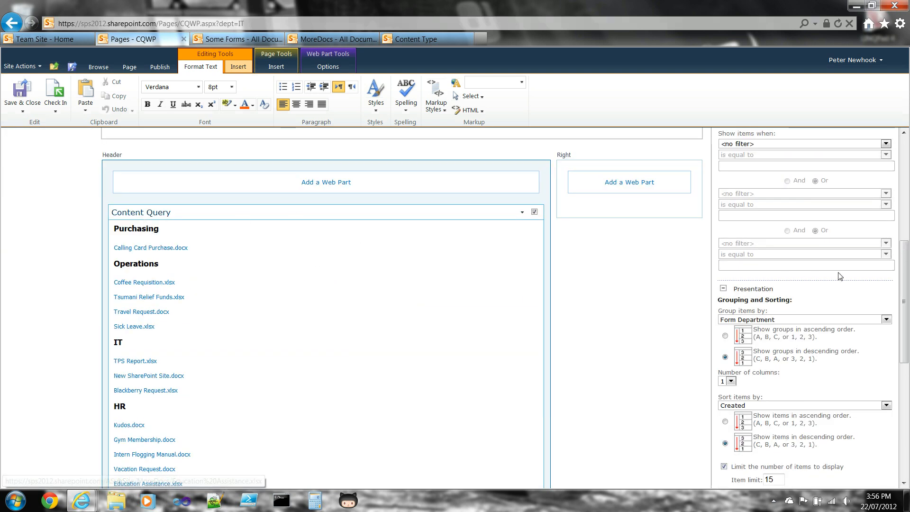
Set the item grouping to <None> and show the items sorted by Created in ascending order
left_click_drag(906, 285, 906, 341)
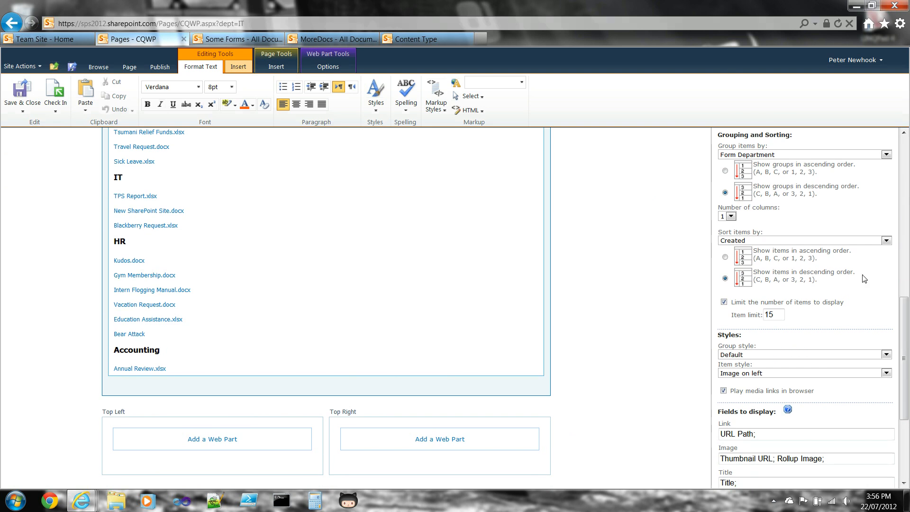
left_click(796, 156)
left_click(758, 162)
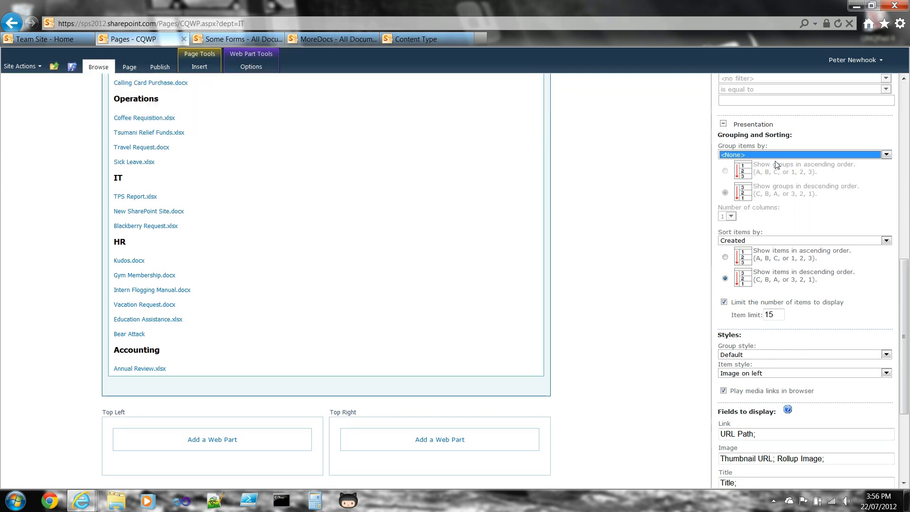
left_click(804, 241)
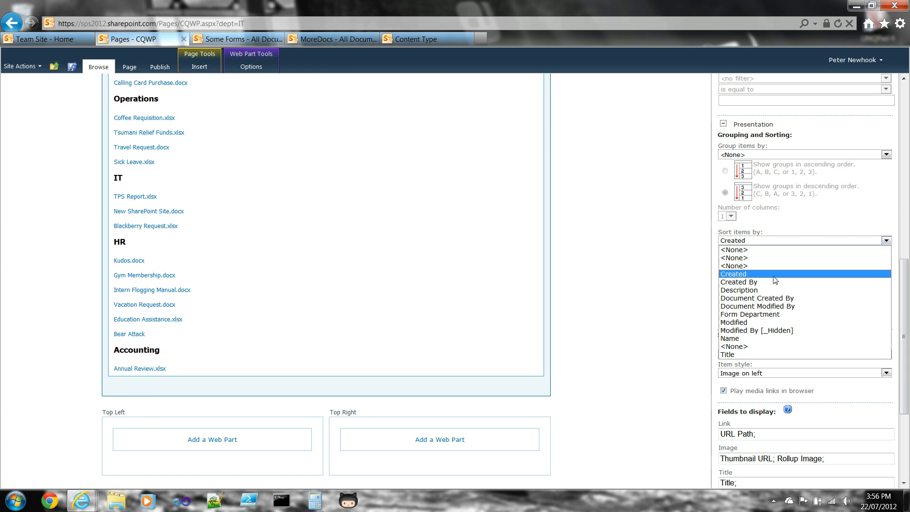
left_click(689, 283)
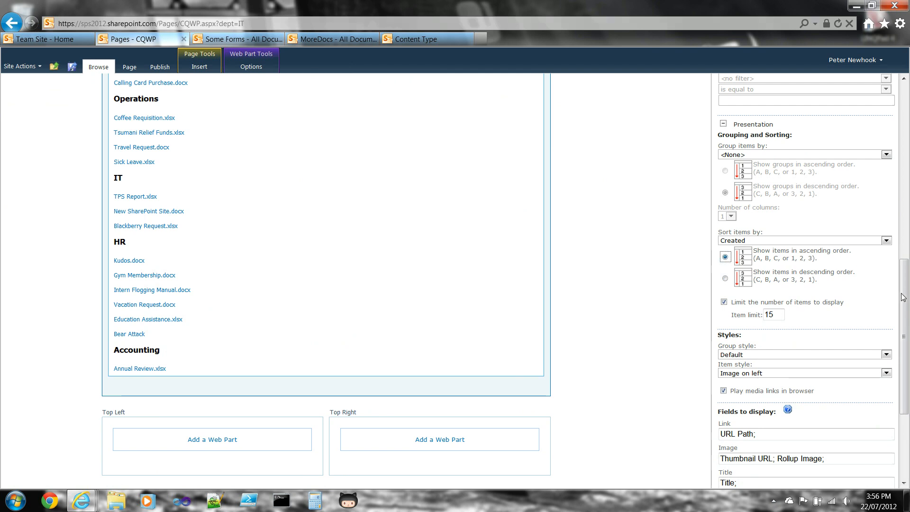
Look through the group and item style choices, set the item style to Title and description, and apply the changes
left_click_drag(902, 297, 904, 337)
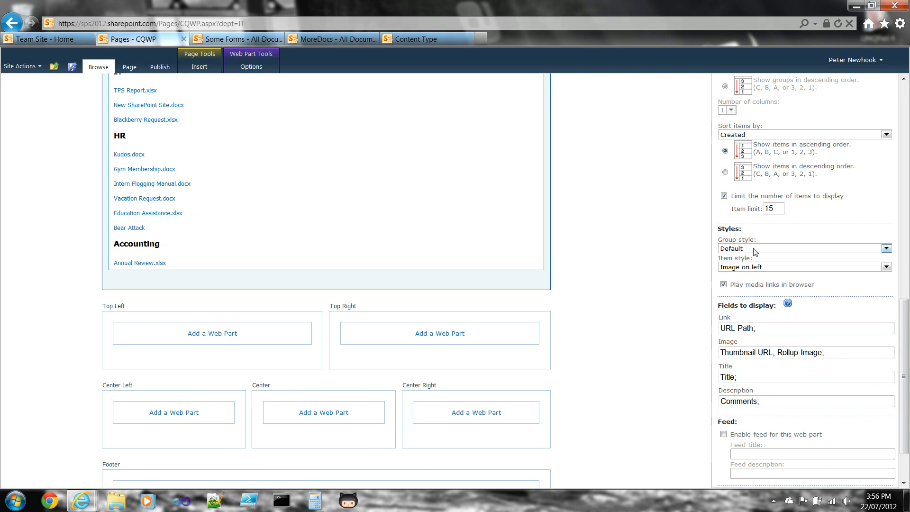
left_click(755, 250)
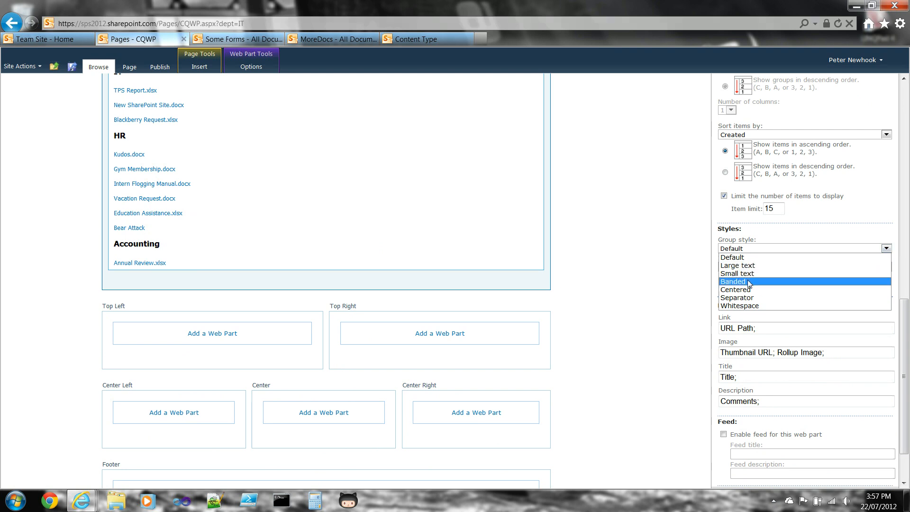
left_click(685, 290)
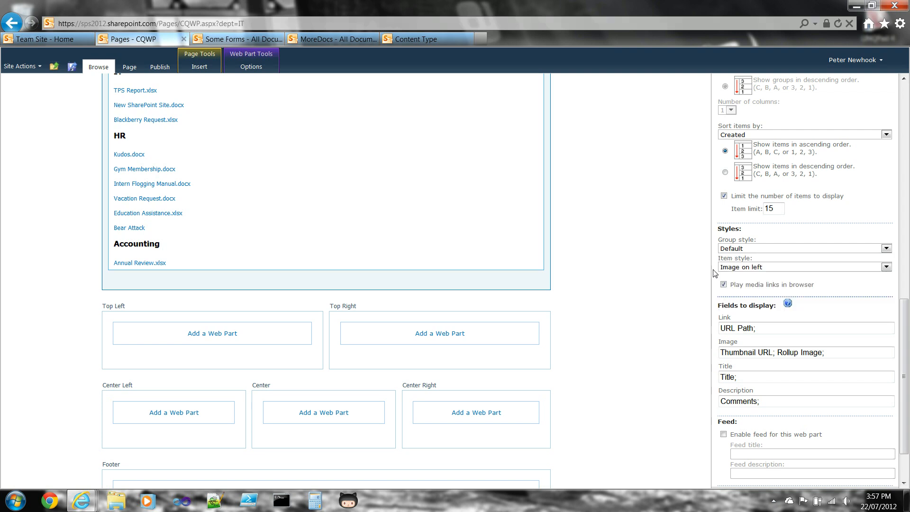
left_click(737, 269)
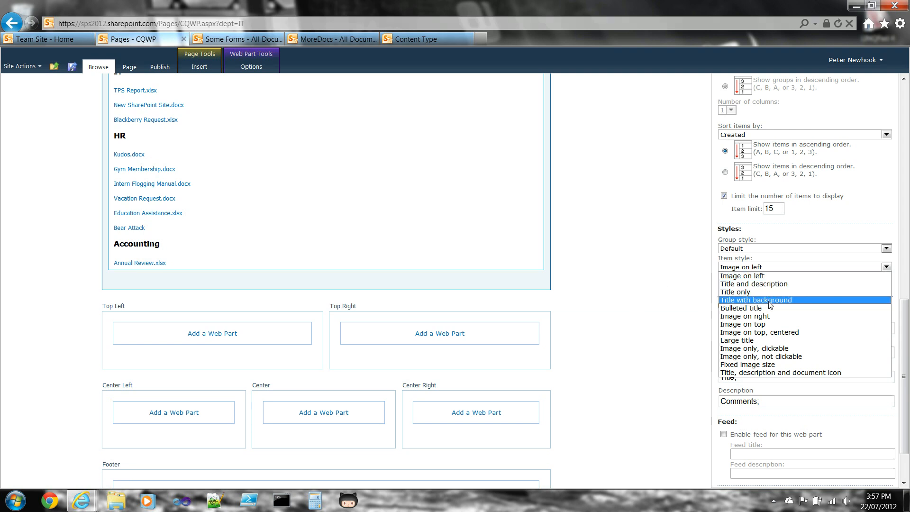
left_click(642, 340)
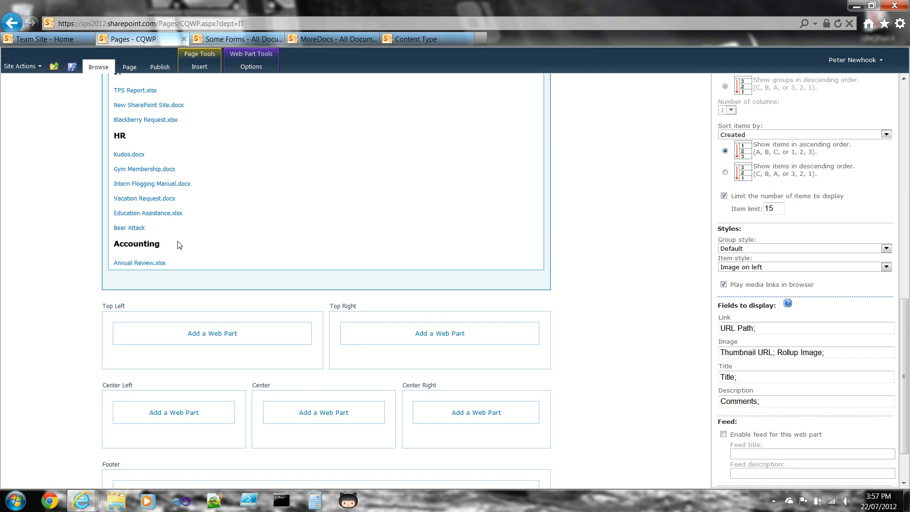
left_click(749, 268)
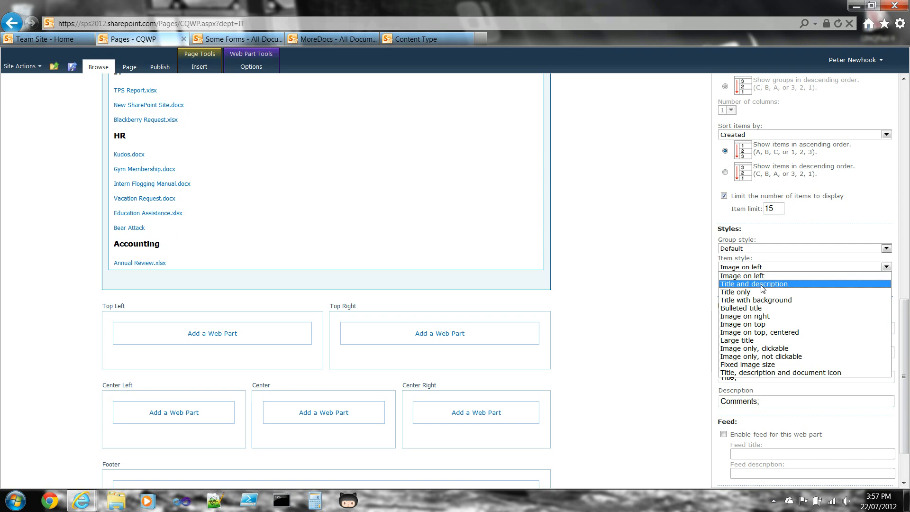
left_click(762, 283)
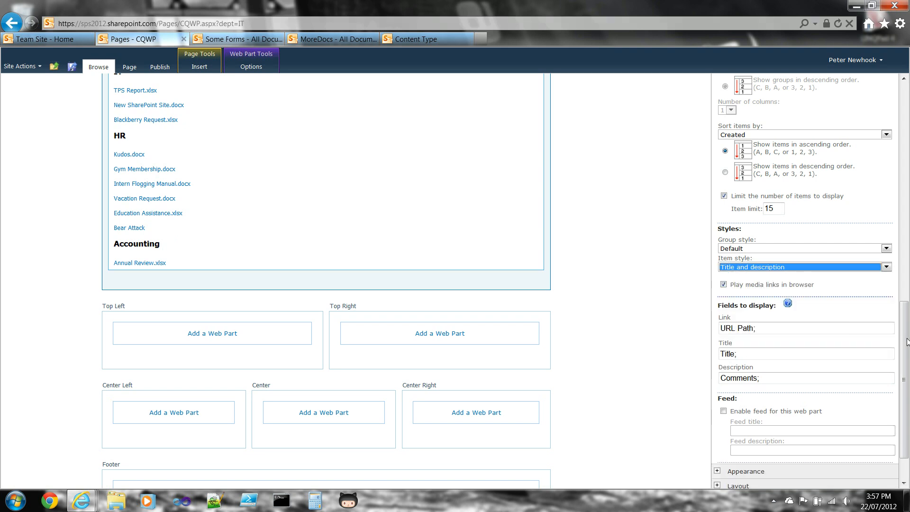
left_click_drag(905, 341, 905, 361)
left_click(838, 465)
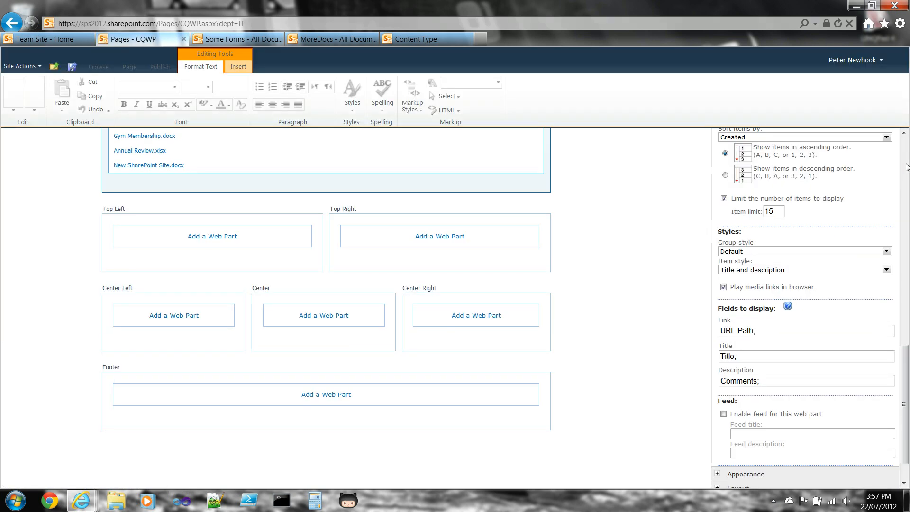
left_click_drag(906, 202, 906, 272)
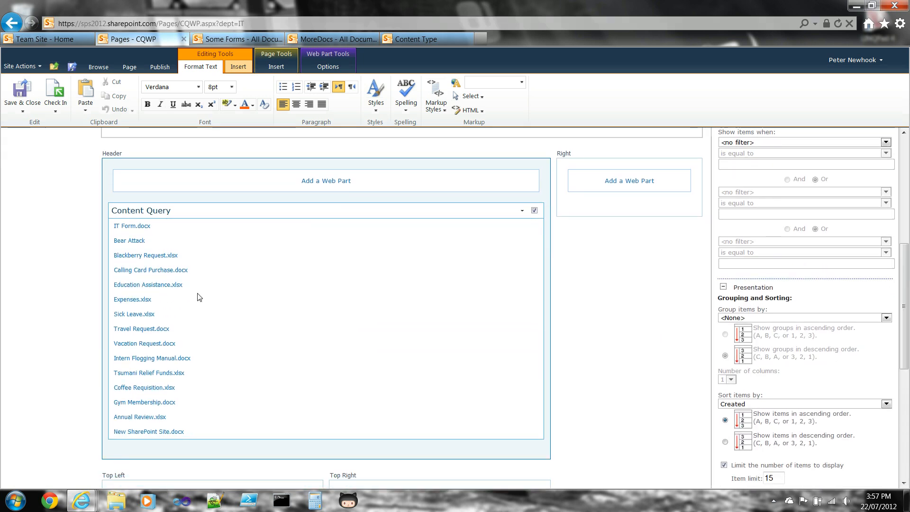
Check the columns of the SPS Toronto Document content type and of the documents in the MoreDocs and Some Forms libraries
left_click_drag(905, 264, 905, 372)
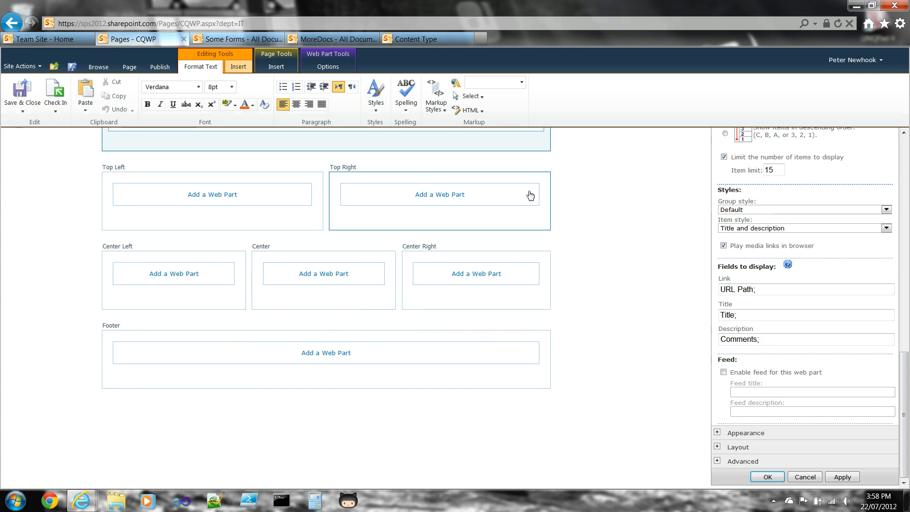
left_click(417, 39)
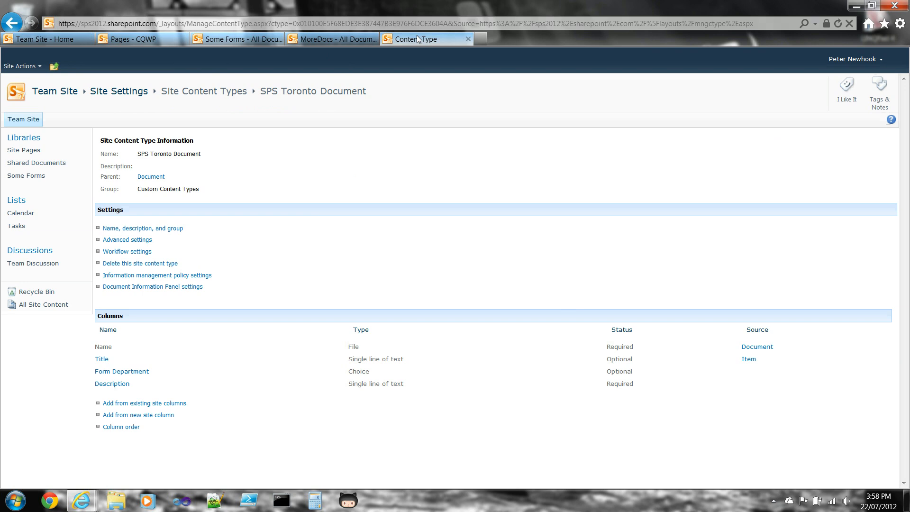
left_click(337, 40)
left_click(223, 41)
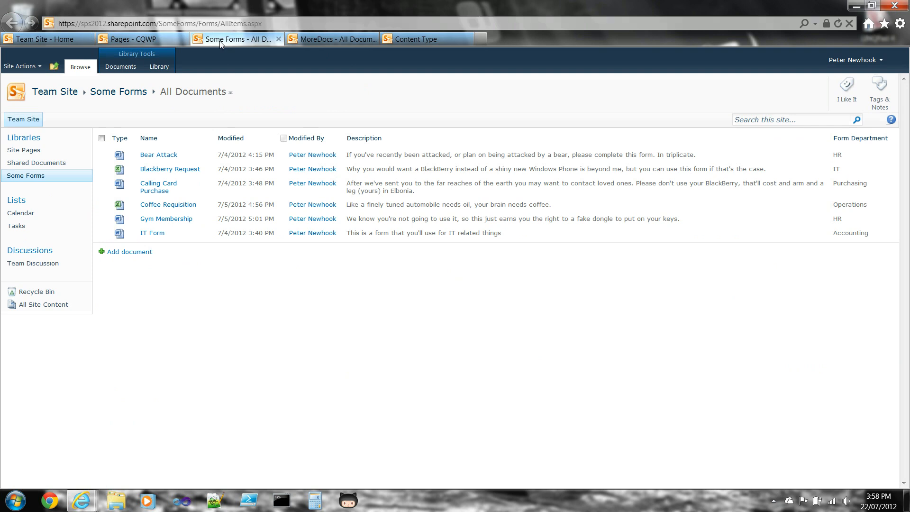
Return to the CQWP page, set the Content Query's Description display field to Description, and apply the change
left_click(137, 40)
left_click_drag(768, 335, 704, 334)
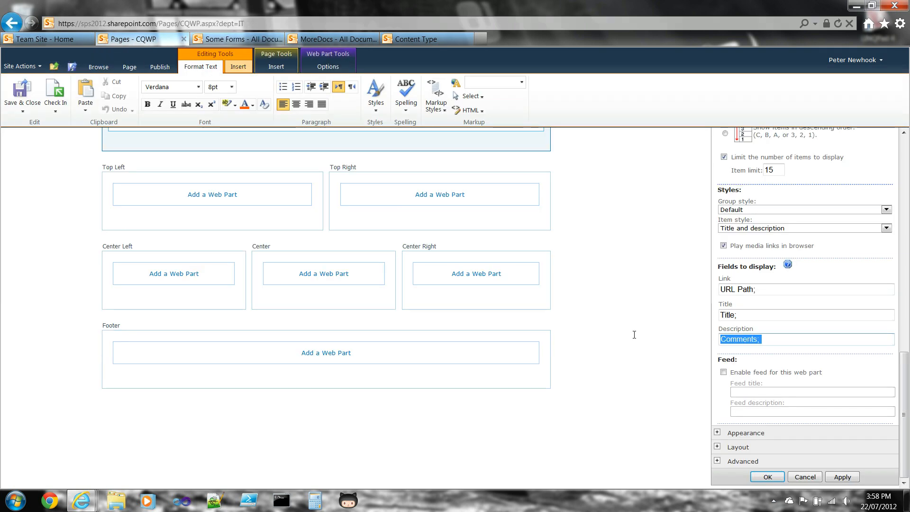
type("Description")
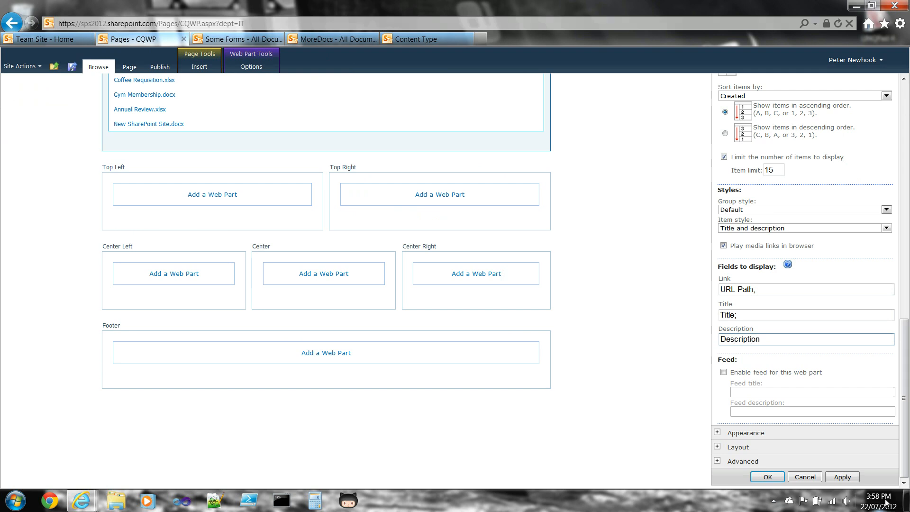
left_click(853, 477)
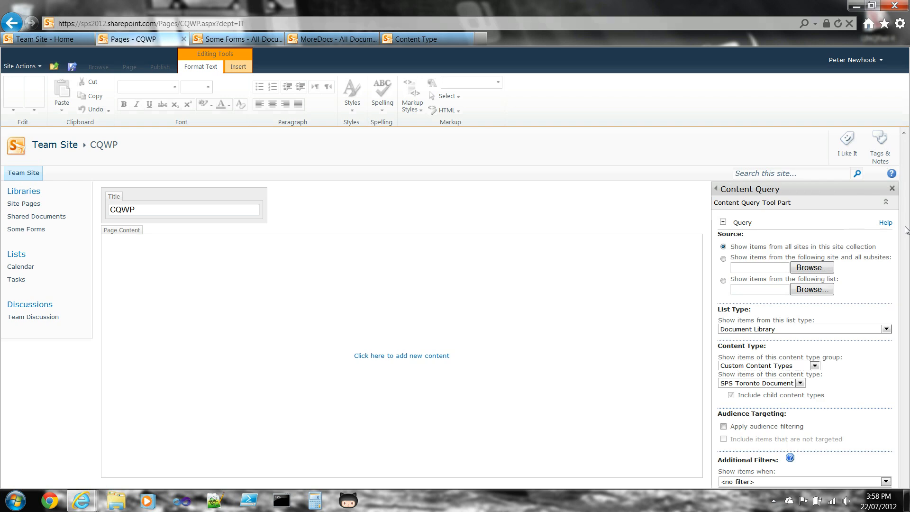
Check the Content Query results for descriptions and open the help for the fields to display
left_click_drag(905, 231, 907, 293)
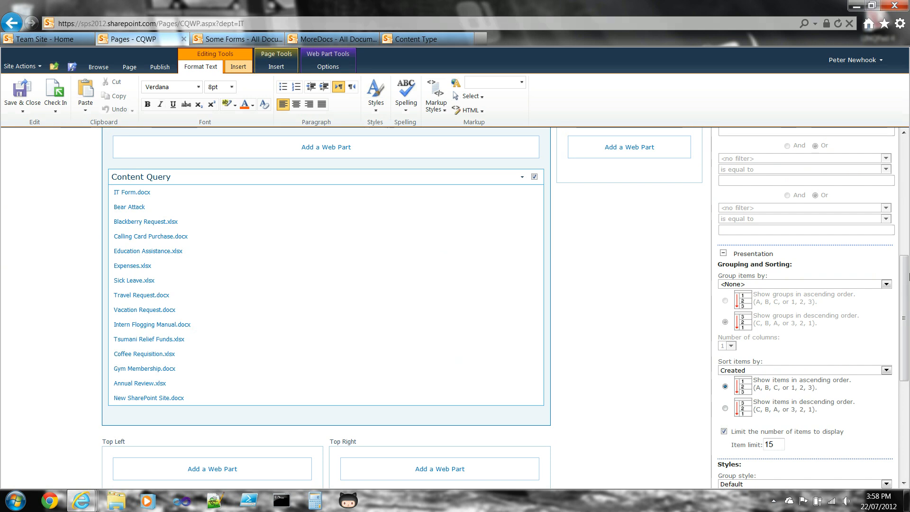
left_click_drag(907, 279, 906, 306)
mouse_move(907, 333)
left_mouse_down()
mouse_move(907, 351)
mouse_move(906, 342)
left_mouse_up()
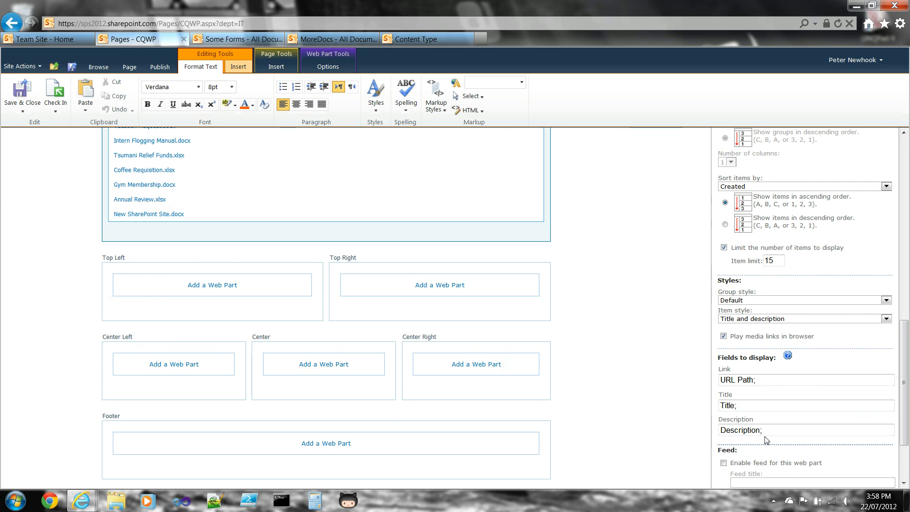
left_click(788, 356)
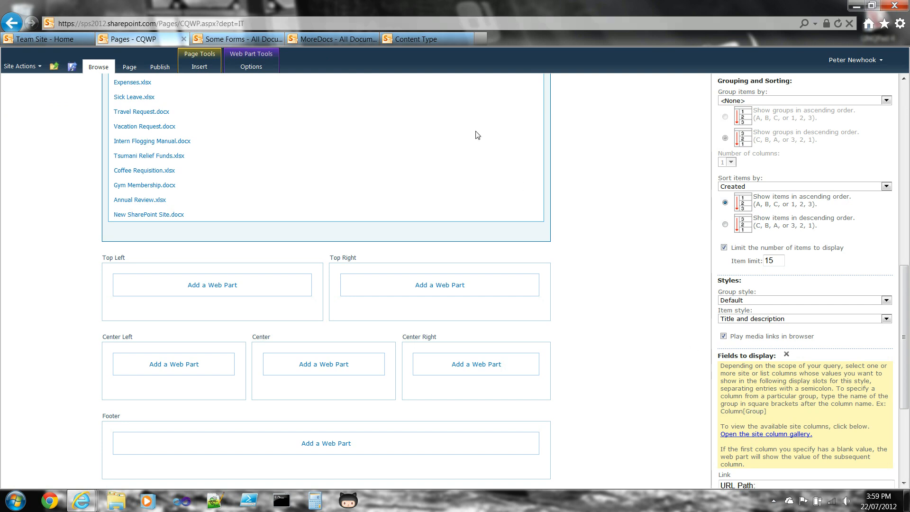
Copy the Description column's internal name, RoutingRuleDescription, from its link address in the SPS Toronto Document content type
left_click(422, 44)
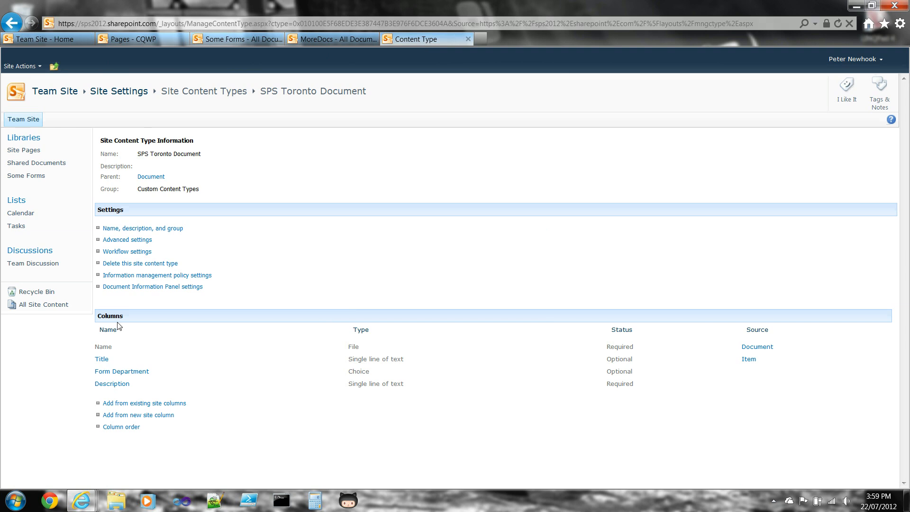
right_click(111, 385)
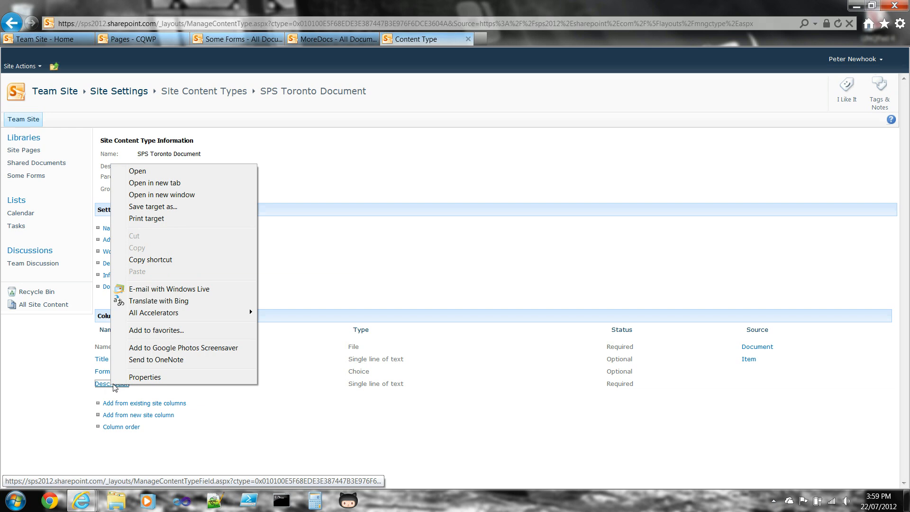
left_click(143, 377)
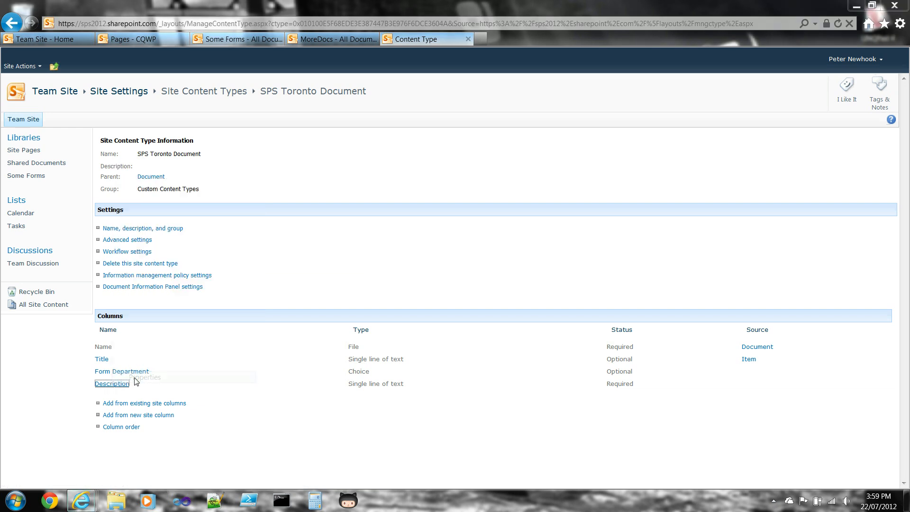
left_click_drag(116, 131, 124, 131)
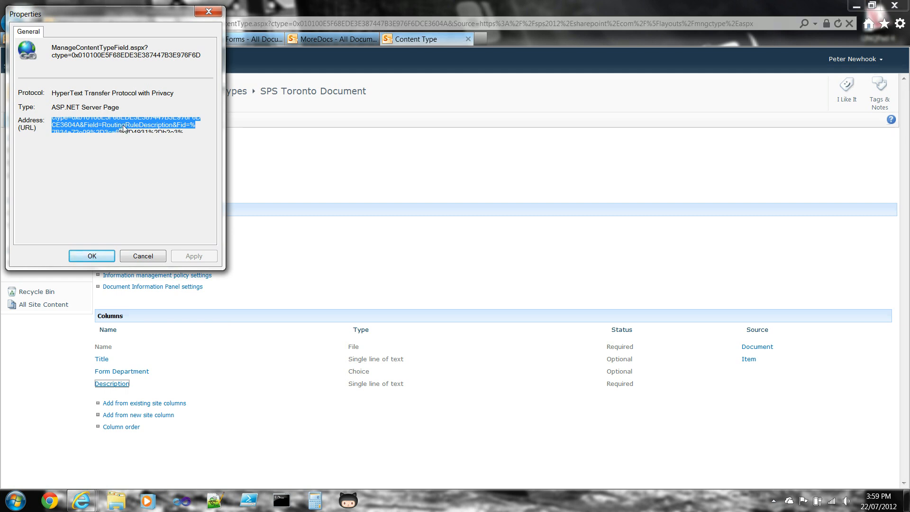
double_click(124, 125)
key("ctrl+c")
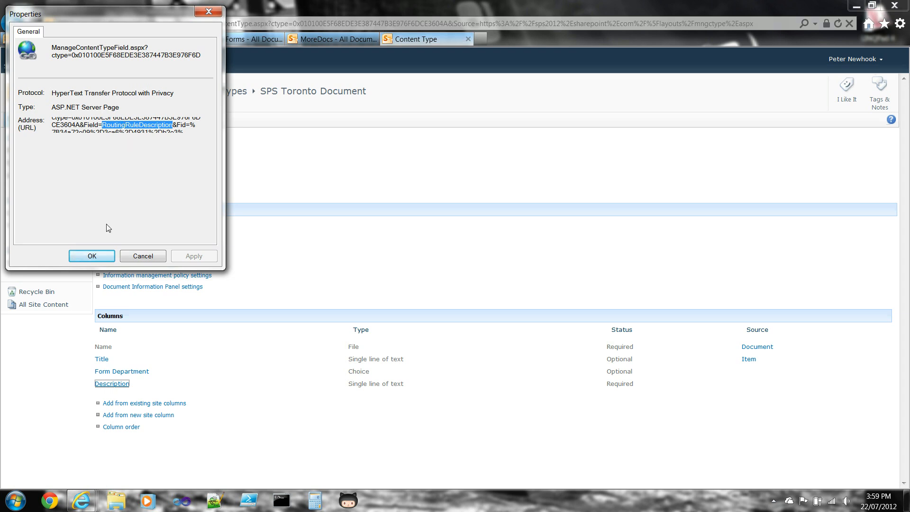
left_click(143, 256)
Set the Content Query's Description display field to RoutingRuleDescription on the CQWP page and apply the change
left_click(161, 38)
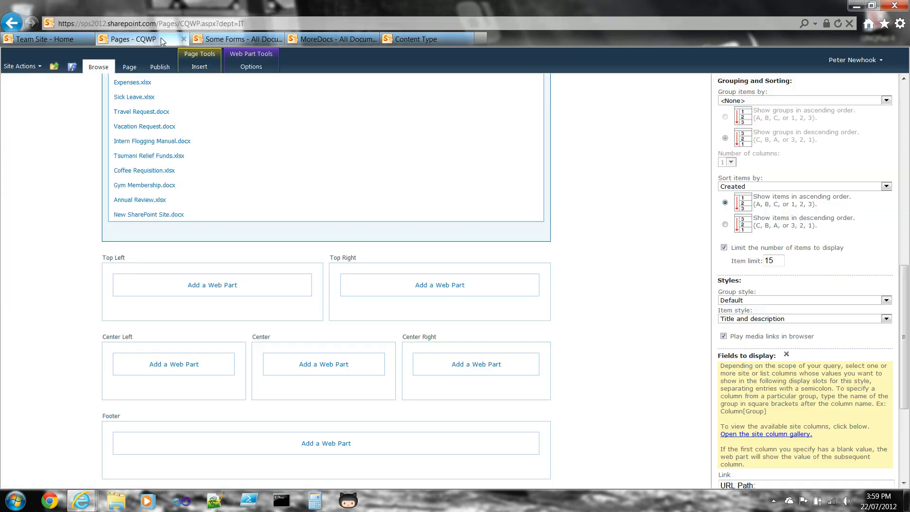
scroll(806, 342, "down", 5)
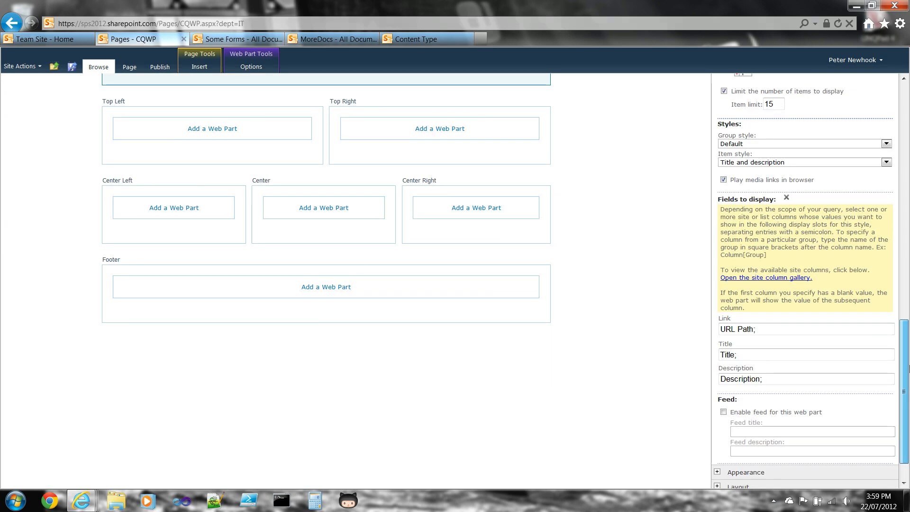
left_click(778, 342)
key("ctrl+a")
key("ctrl+v")
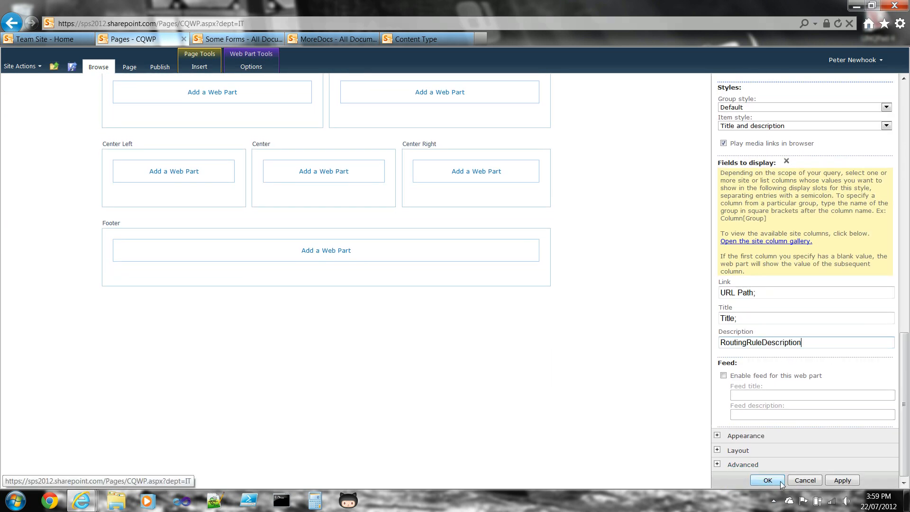
left_click(839, 480)
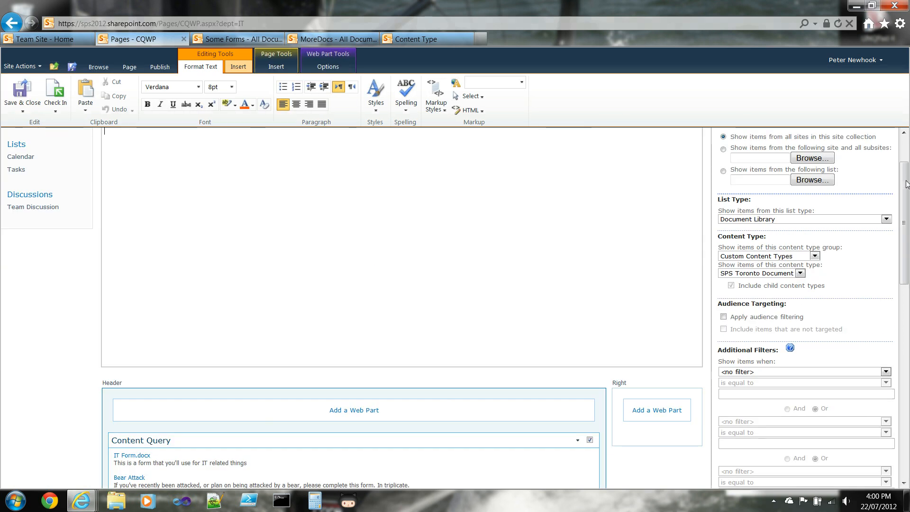
Review the descriptions in the Content Query results and the entry in the Description display field
left_click_drag(905, 177, 905, 256)
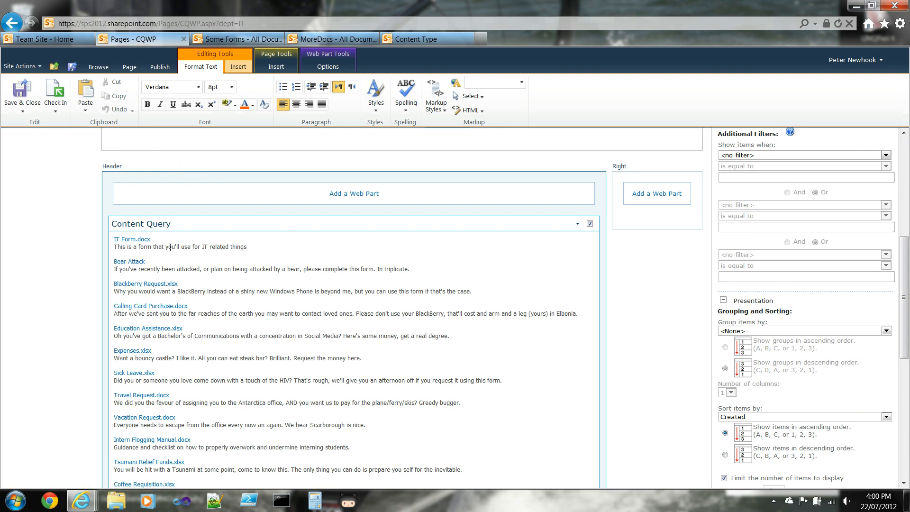
left_click_drag(905, 252, 907, 340)
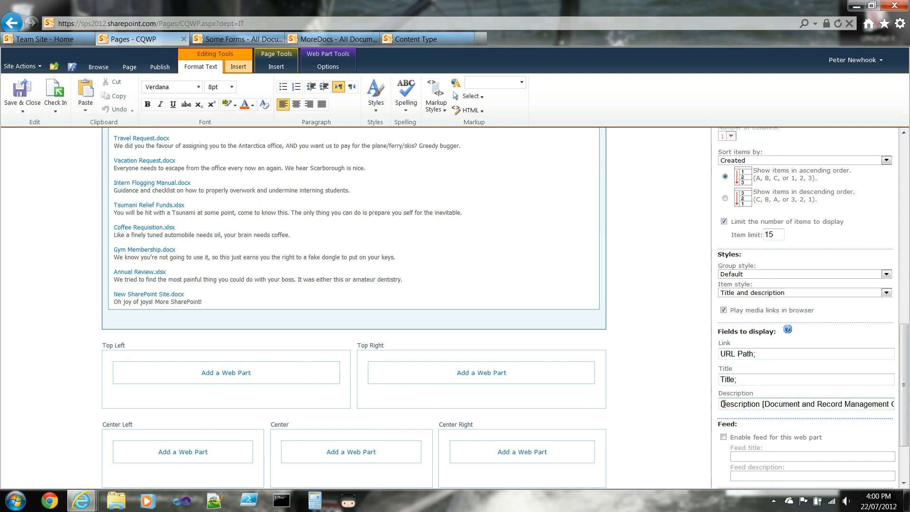
left_click_drag(907, 380, 907, 300)
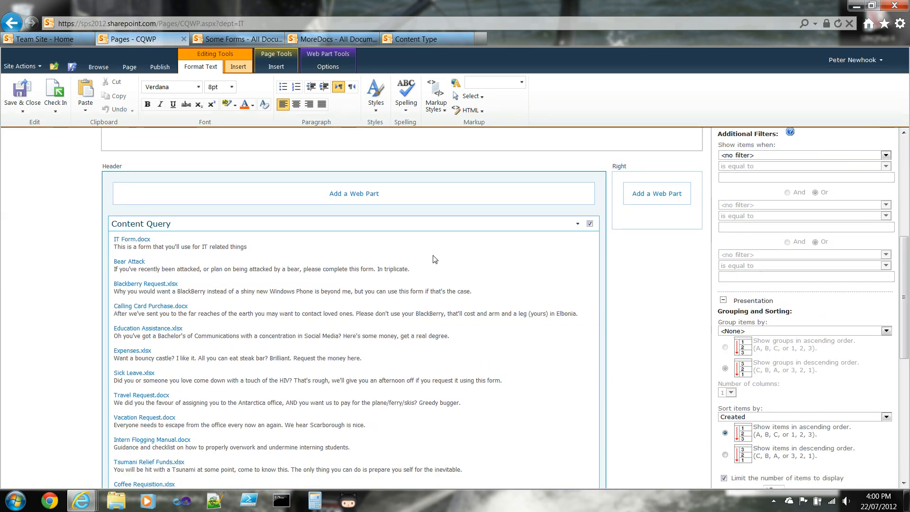